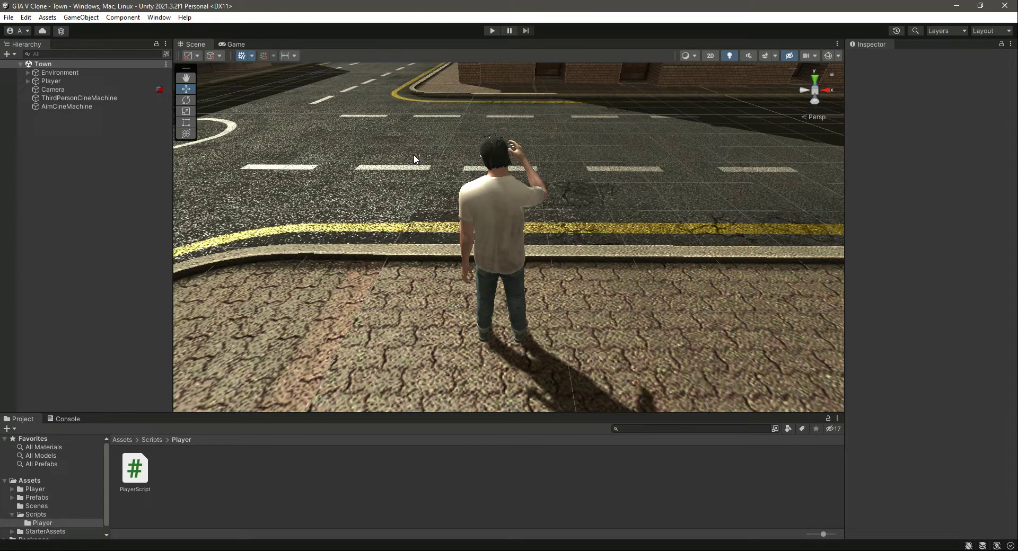
Step: Below the CharacterController field, add [Header("Player Script Camera")] and public Transform playerCamera;
{"action": "double_click", "coordinate": [132, 474]}
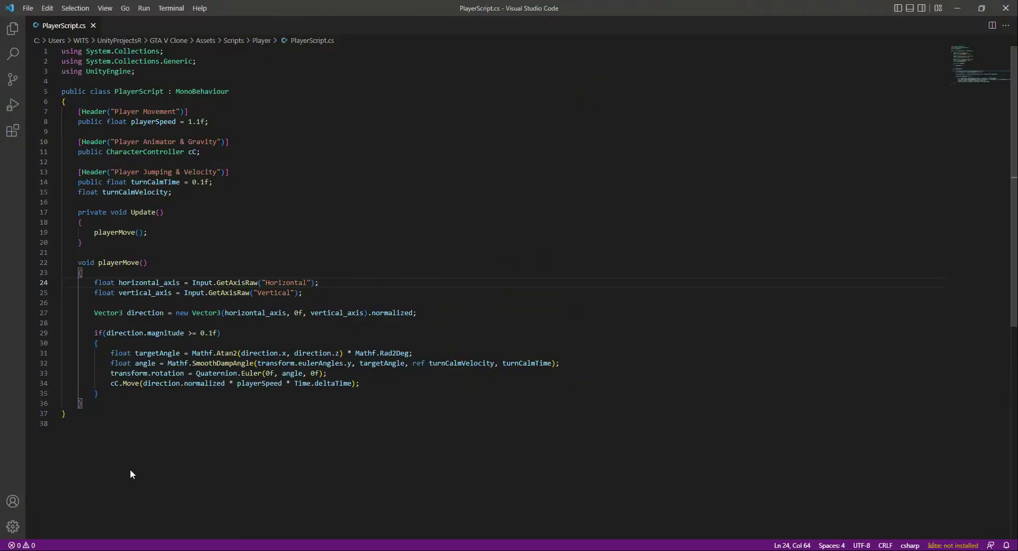
{"action": "key", "text": "Return"}
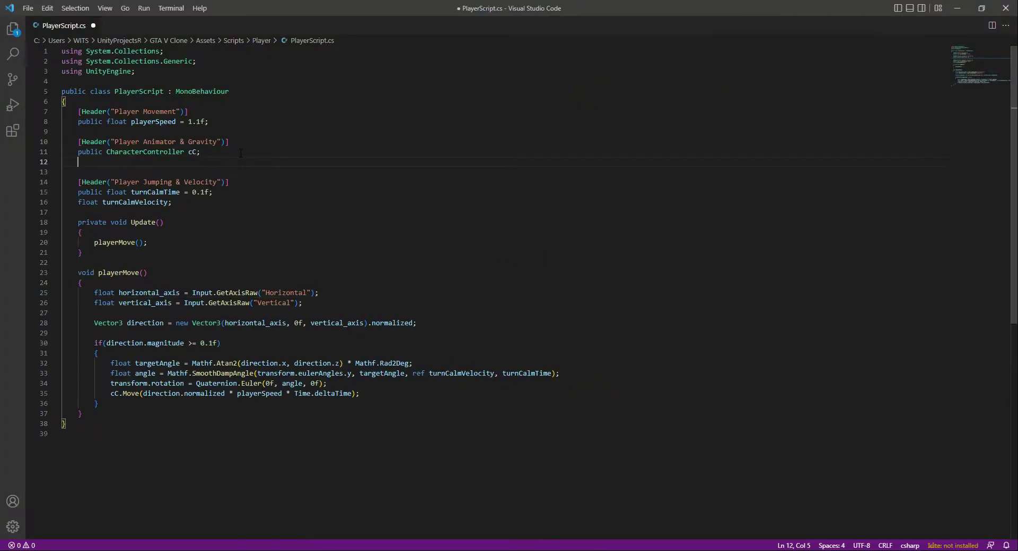
{"action": "key", "text": "Return"}
{"action": "type", "text": "["}
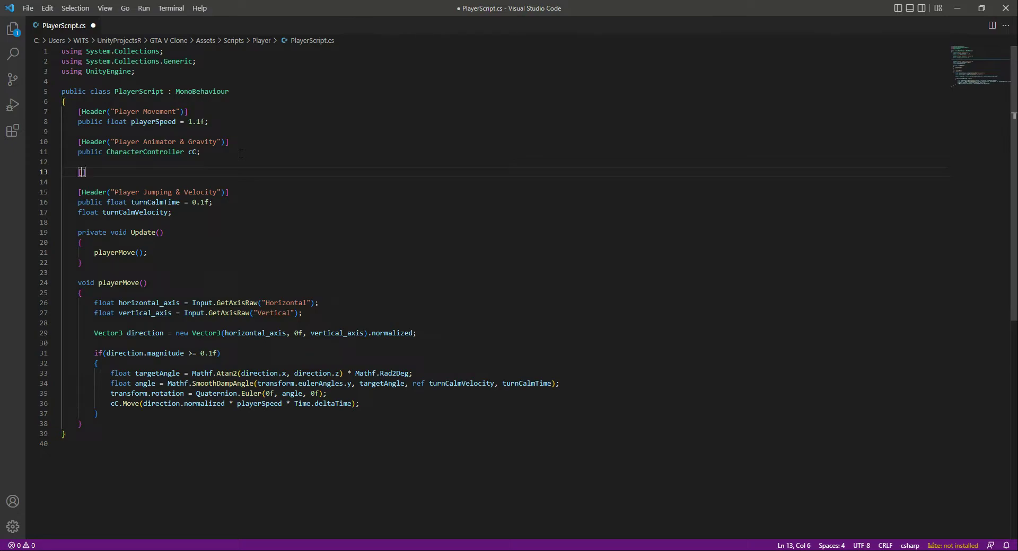
{"action": "type", "text": "Header("}
{"action": "type", "text": "\"pl"}
{"action": "type", "text": "ay"}
{"action": "key", "text": "BackSpace"}
{"action": "key", "text": "BackSpace"}
{"action": "key", "text": "BackSpace"}
{"action": "type", "text": "Player"}
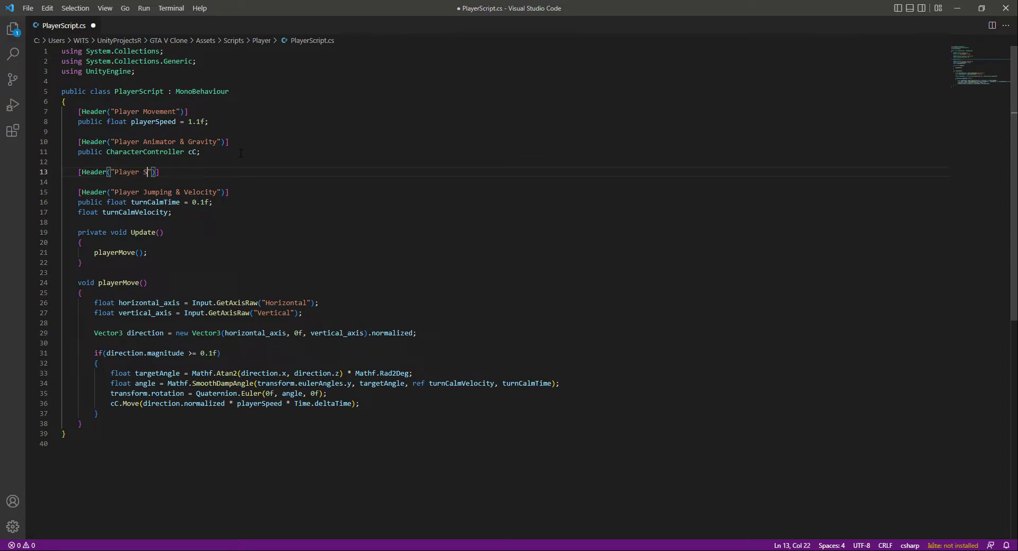
{"action": "type", "text": " Script Camer"}
{"action": "type", "text": "a"}
{"action": "key", "text": "End"}
{"action": "key", "text": "Return"}
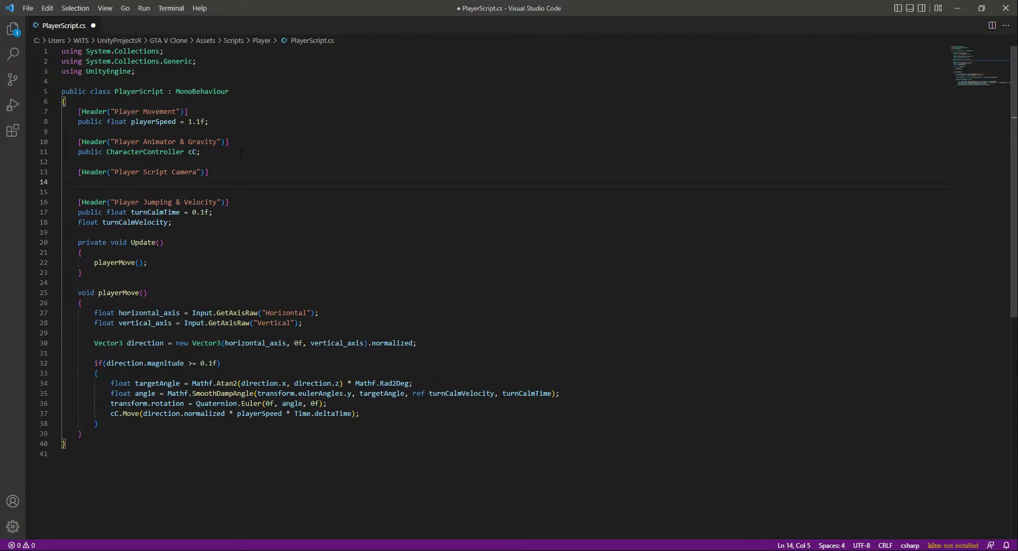
{"action": "type", "text": "publi"}
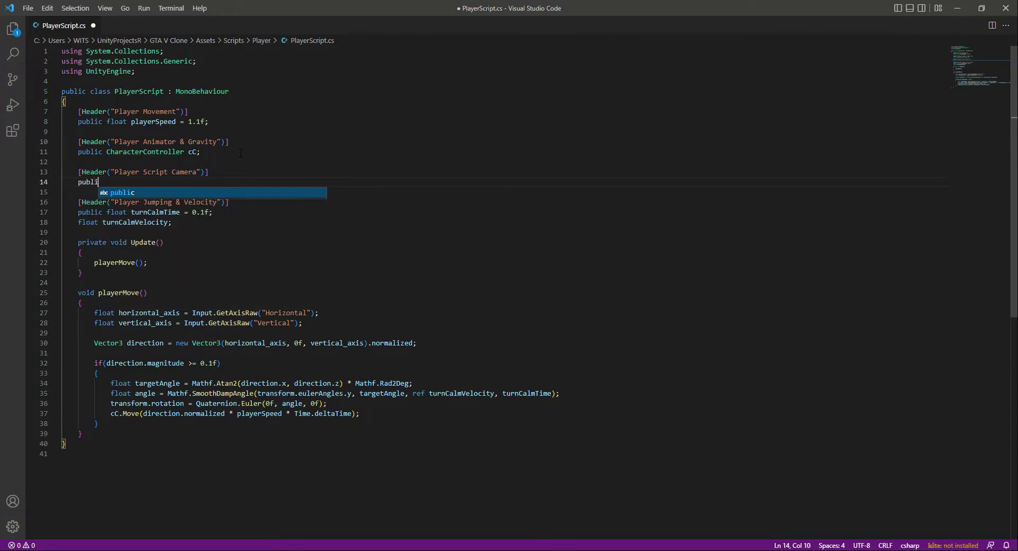
{"action": "type", "text": "c Transfor"}
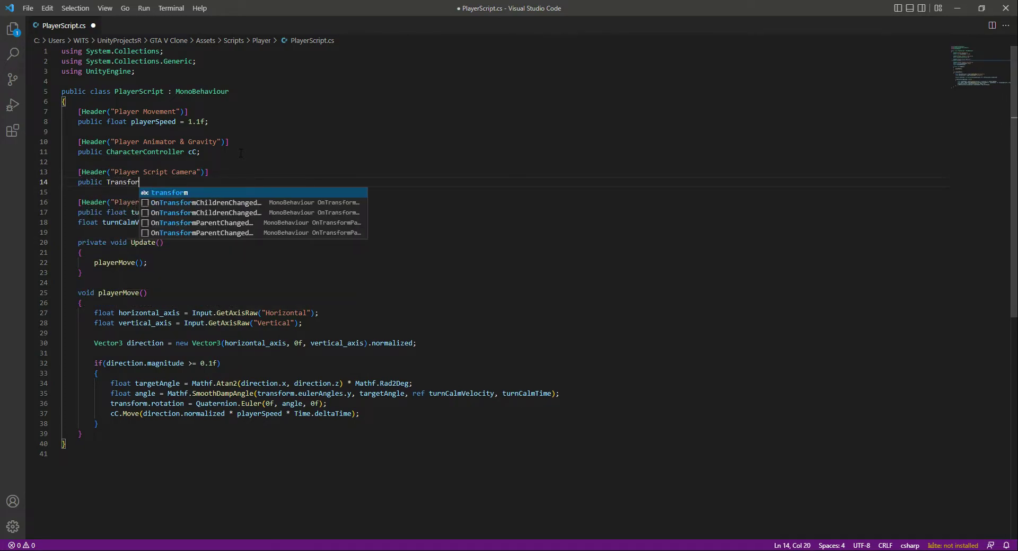
{"action": "type", "text": "m "}
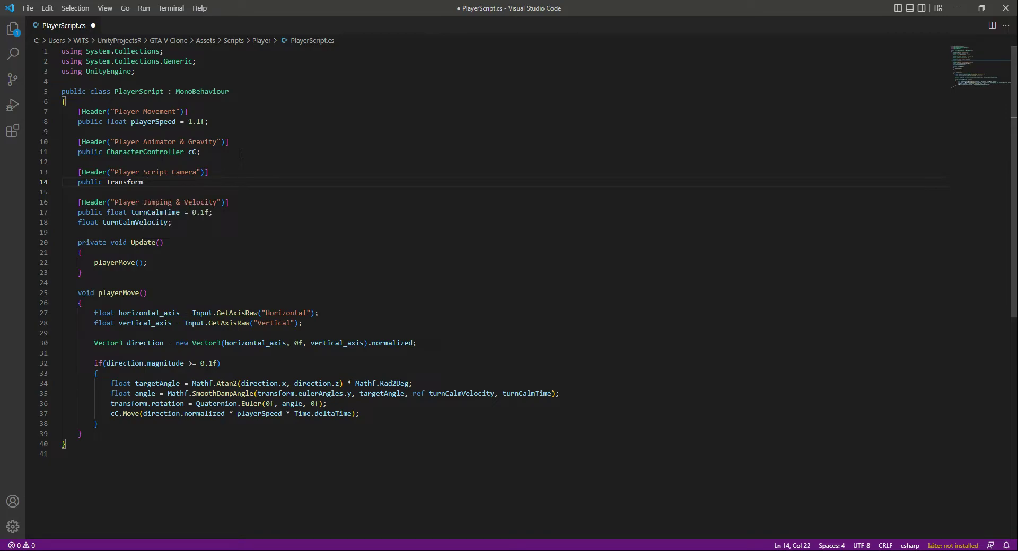
{"action": "type", "text": "playerC"}
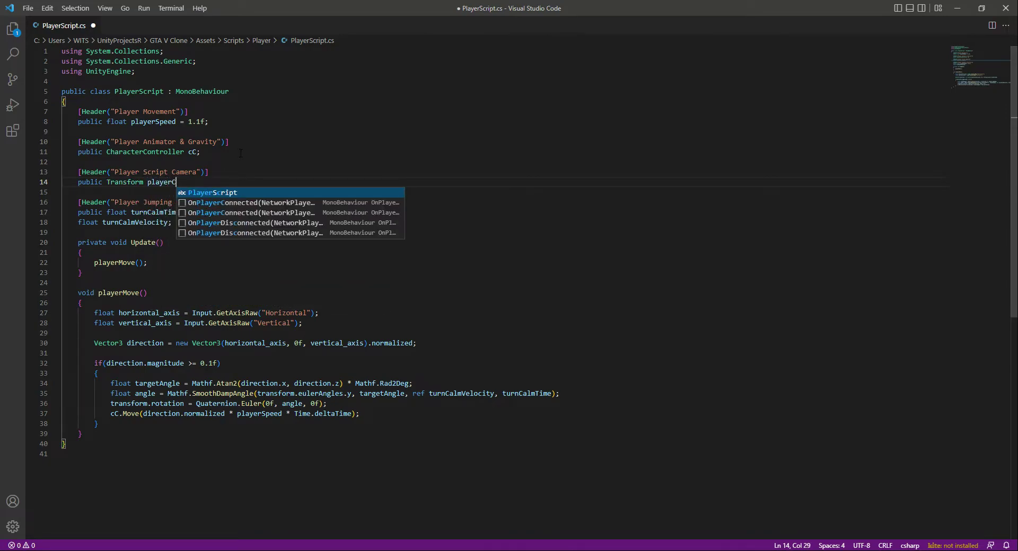
{"action": "type", "text": "amera;"}
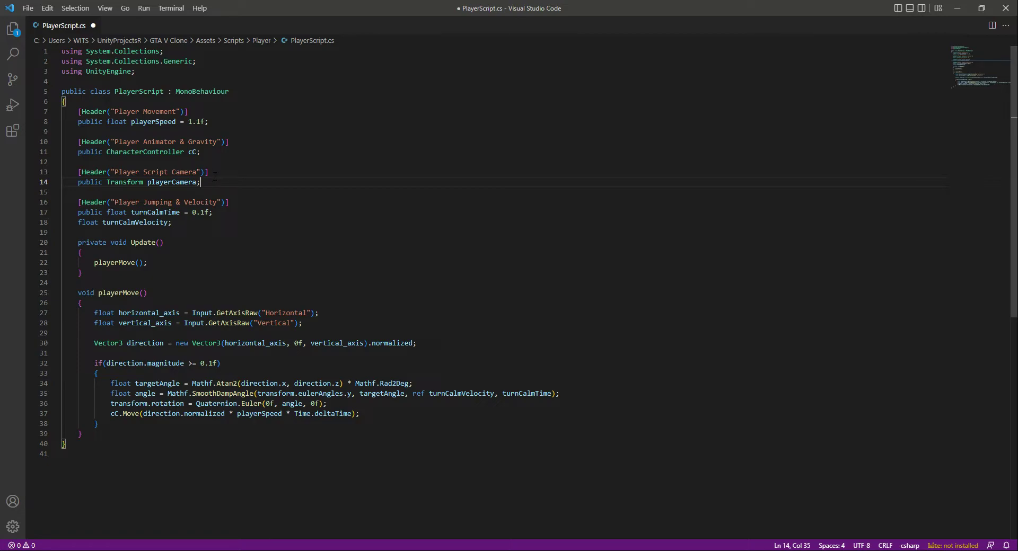
{"action": "scroll", "coordinate": [335, 250], "scroll_direction": "down", "scroll_amount": 4}
Step: Append + playerCamera.eulerAngles.y to the targetAngle calculation, just before its semicolon
{"action": "left_click", "coordinate": [425, 276]}
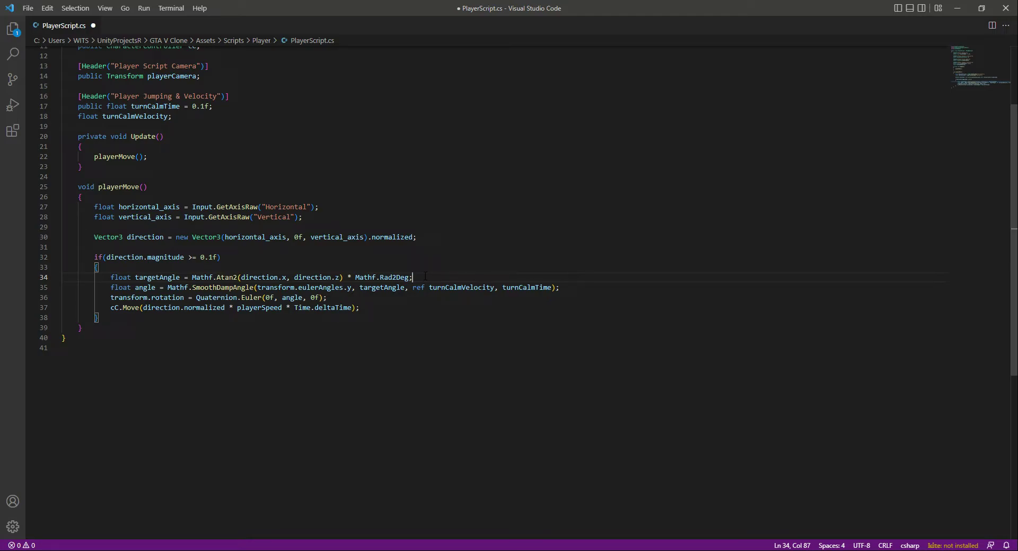
{"action": "key", "text": "Left"}
{"action": "type", "text": "+ "}
{"action": "type", "text": "player"}
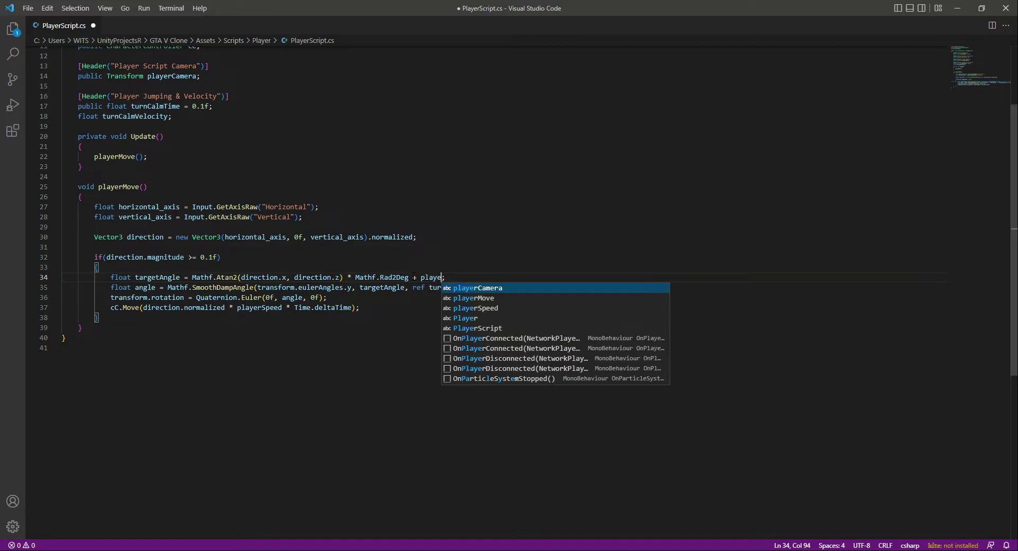
{"action": "key", "text": "Tab"}
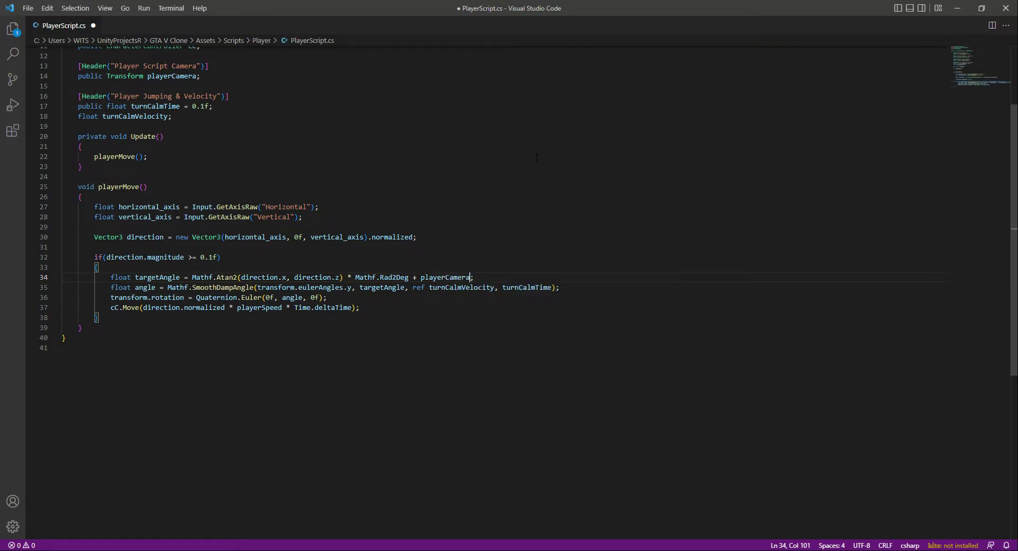
{"action": "type", "text": ".euler"}
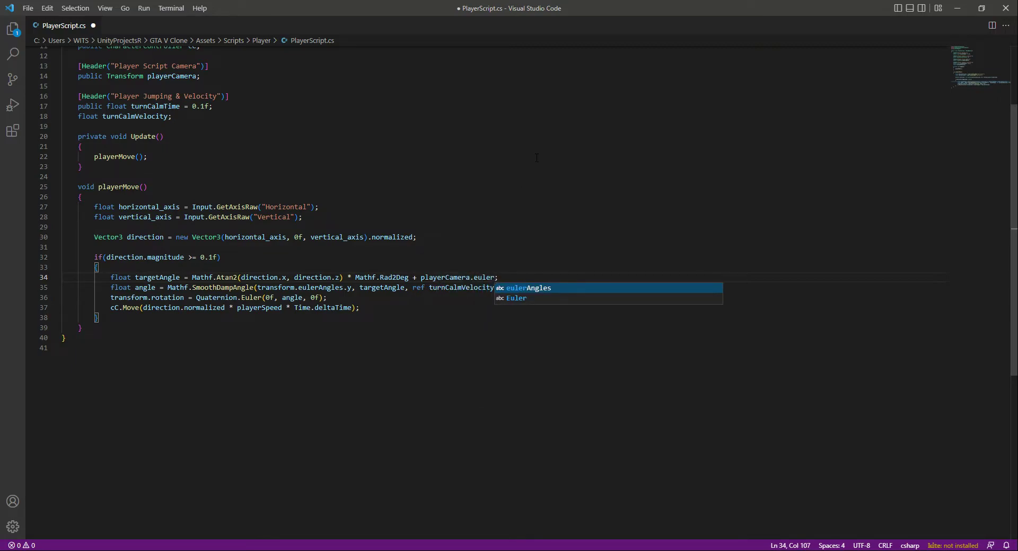
{"action": "type", "text": "Angles"}
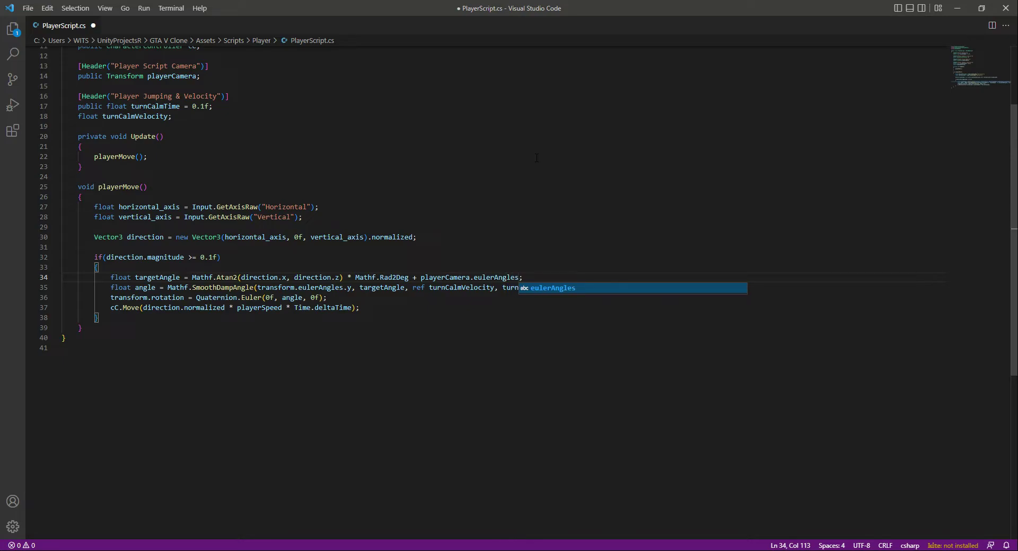
{"action": "type", "text": ".y"}
{"action": "key", "text": "Down"}
{"action": "key", "text": "Down"}
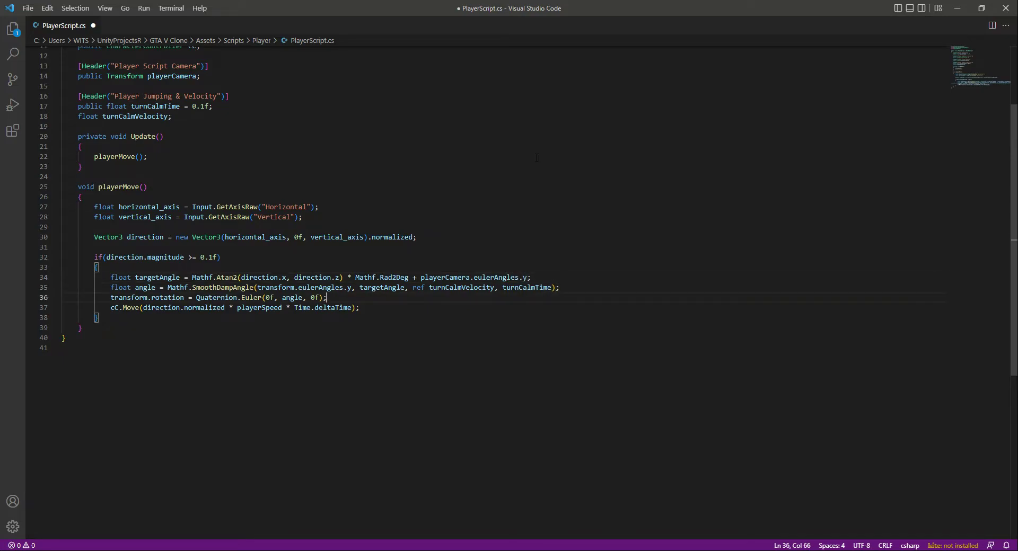
Step: Add Vector3 moveDirection = Quaternion.Euler(0f, targetAngle, 0f) * Vector3.forward; and save PlayerScript
{"action": "key", "text": "Return"}
{"action": "key", "text": "Return"}
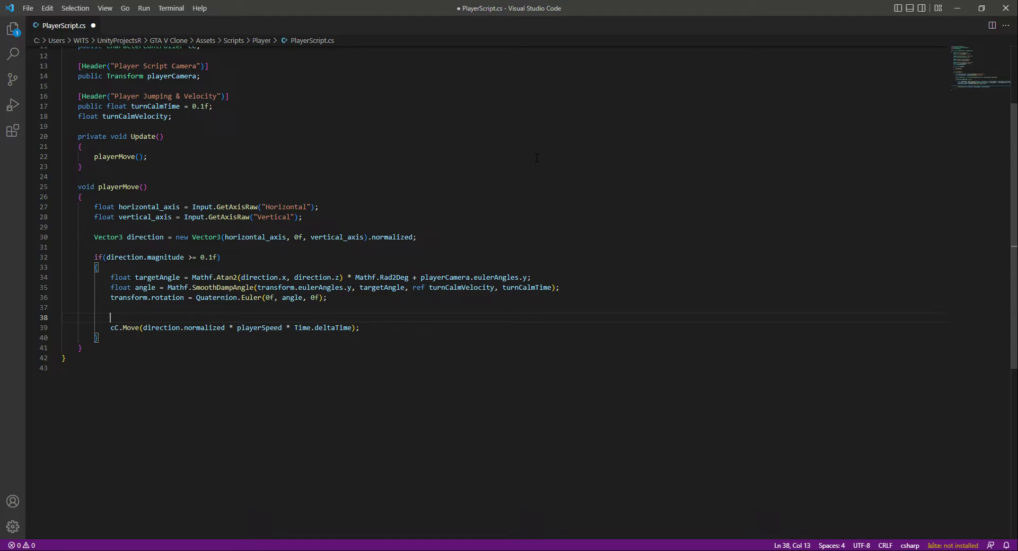
{"action": "type", "text": "Vector3 "}
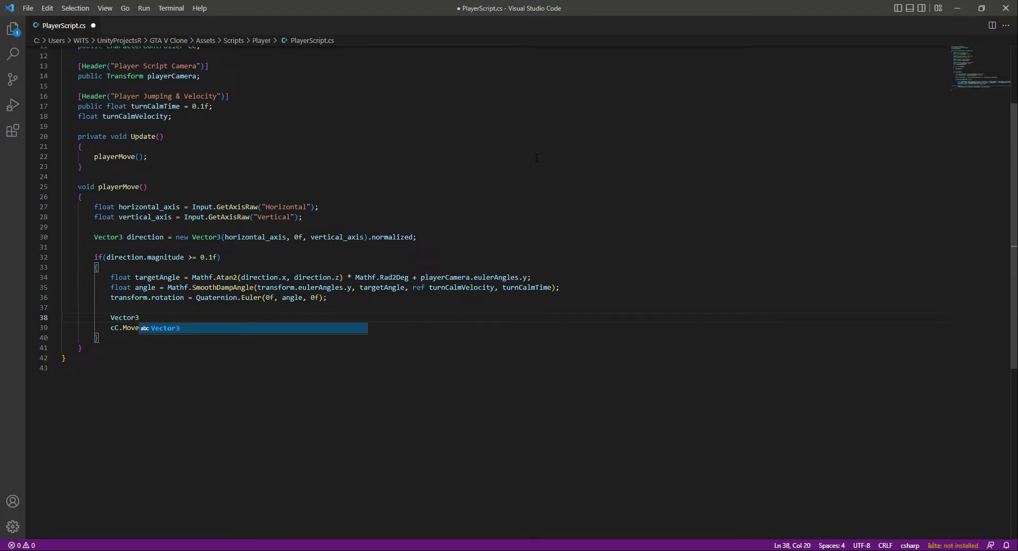
{"action": "type", "text": "move"}
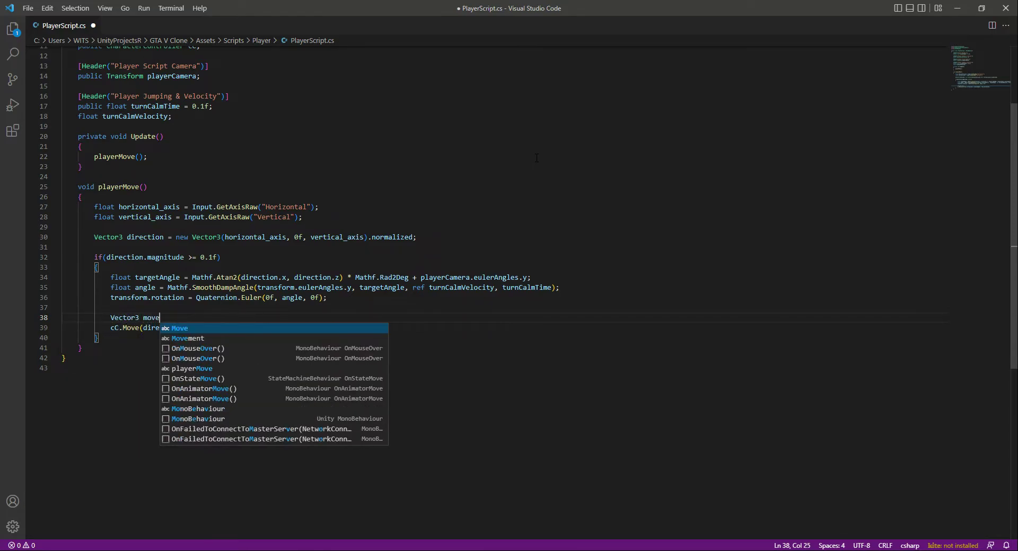
{"action": "type", "text": "Directio"}
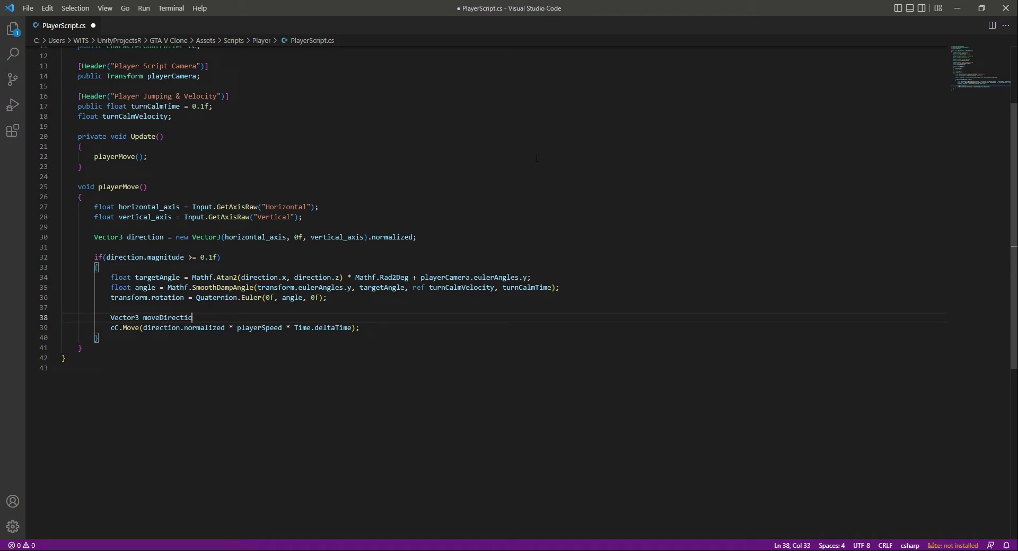
{"action": "type", "text": "n = "}
{"action": "type", "text": "Qua"}
{"action": "key", "text": "Tab"}
{"action": "type", "text": ".EUler"}
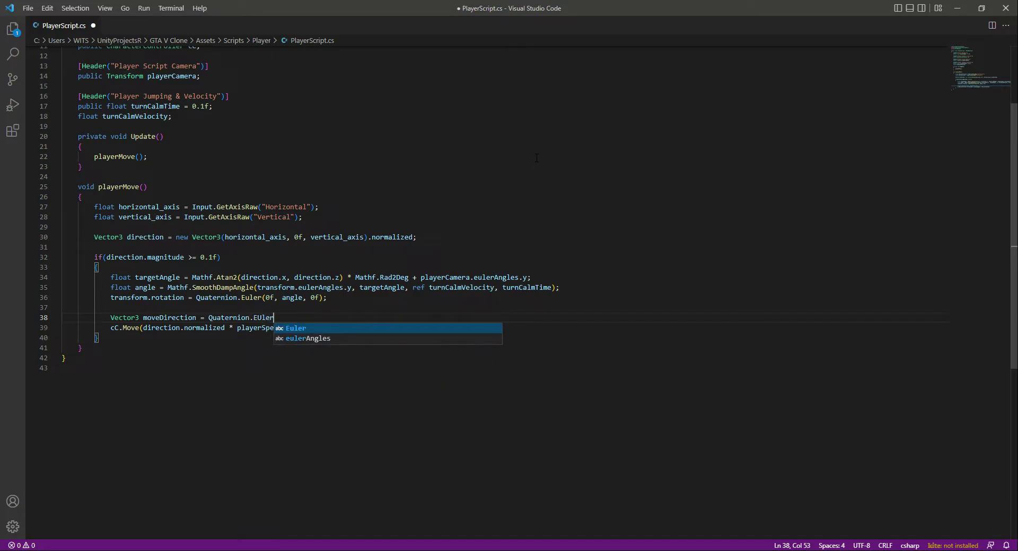
{"action": "key", "text": "Tab"}
{"action": "type", "text": "("}
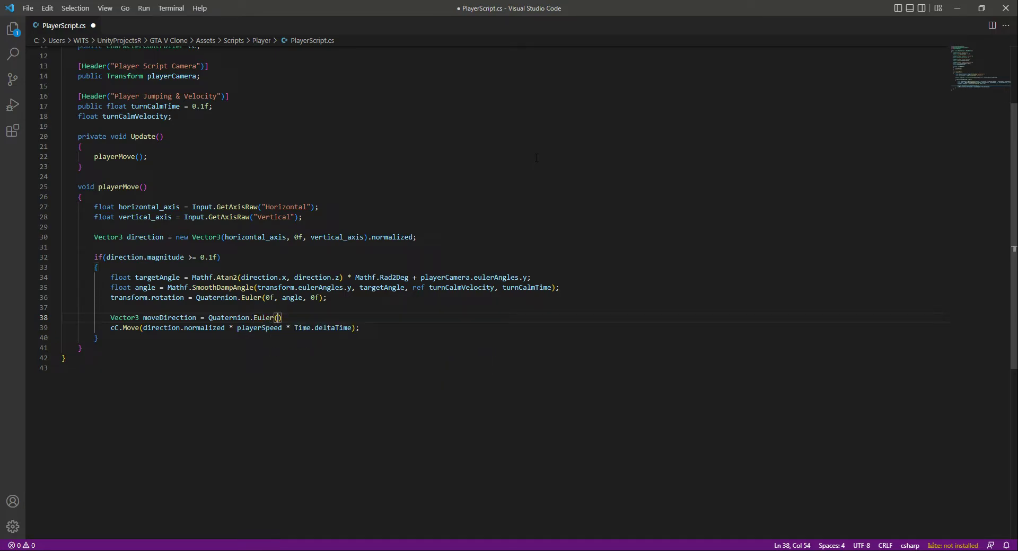
{"action": "type", "text": "0f"}
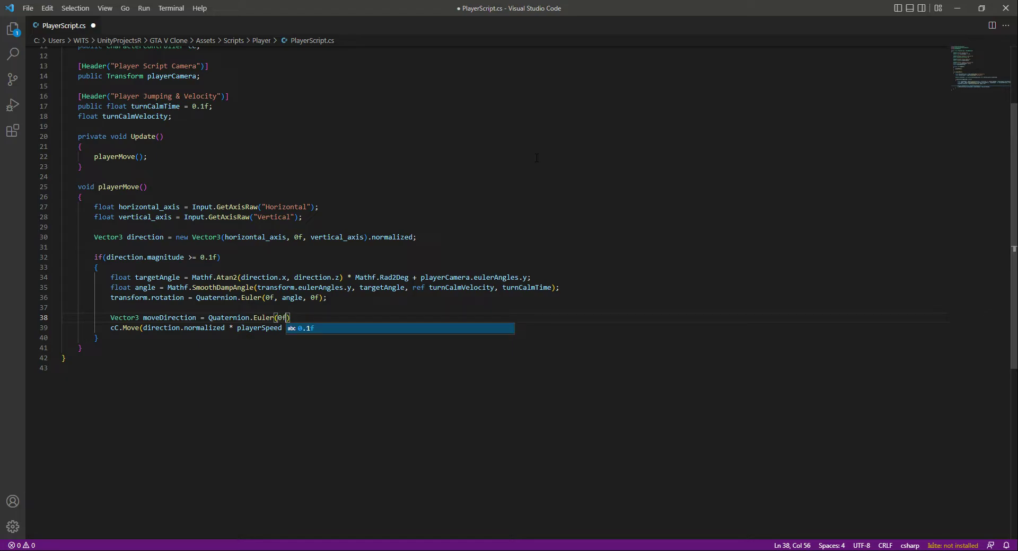
{"action": "type", "text": ", "}
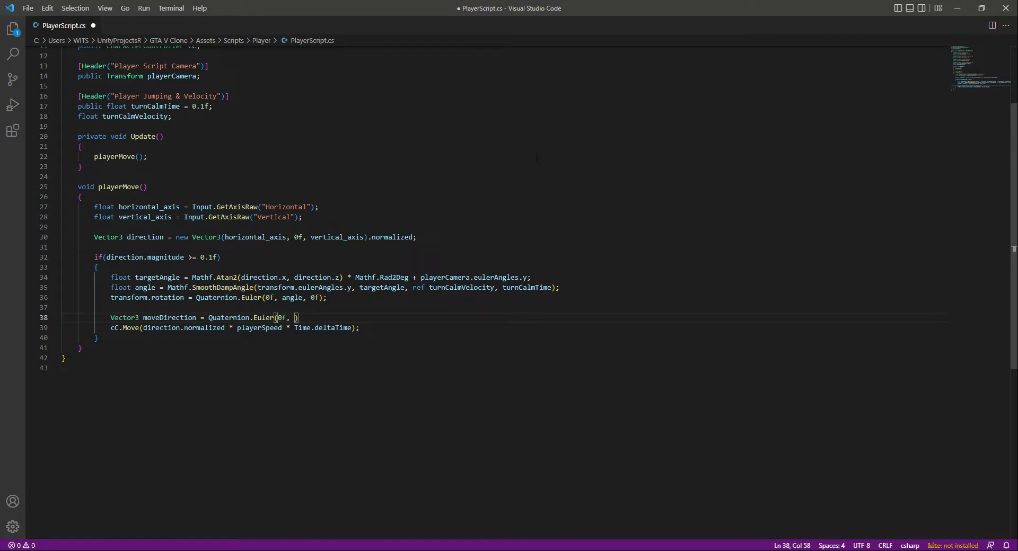
{"action": "type", "text": "targetAngle"}
{"action": "double_click", "coordinate": [157, 277]}
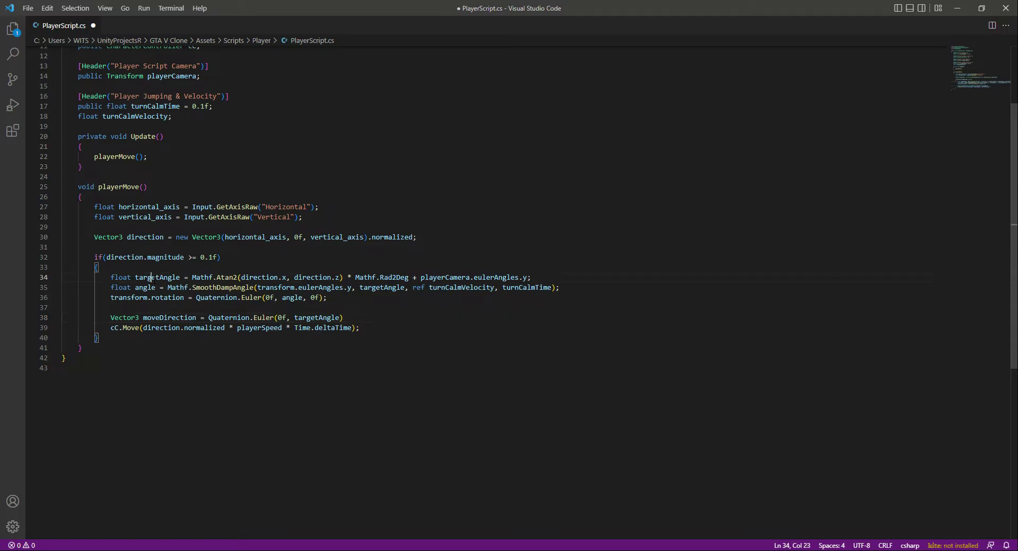
{"action": "left_click", "coordinate": [338, 318]}
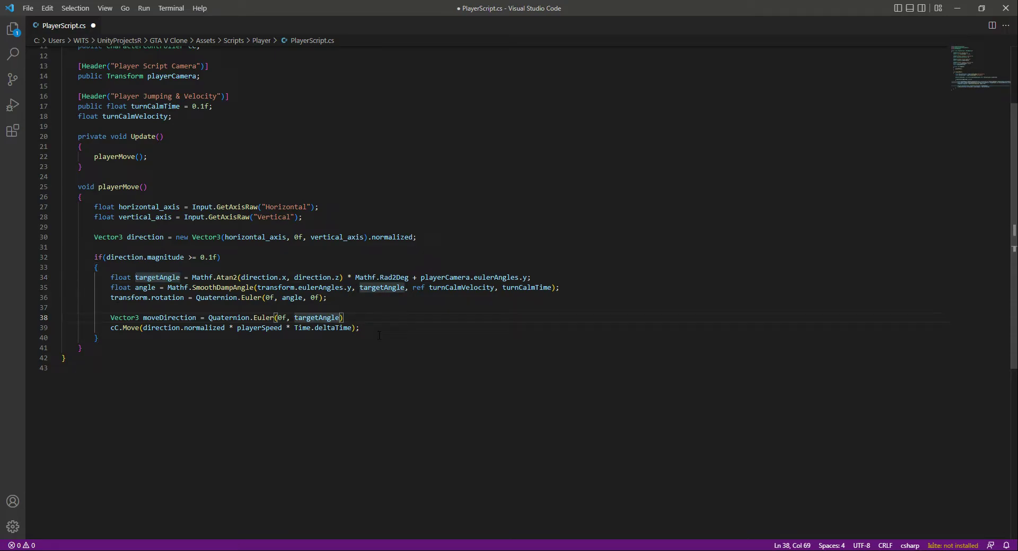
{"action": "type", "text": ", 0f"}
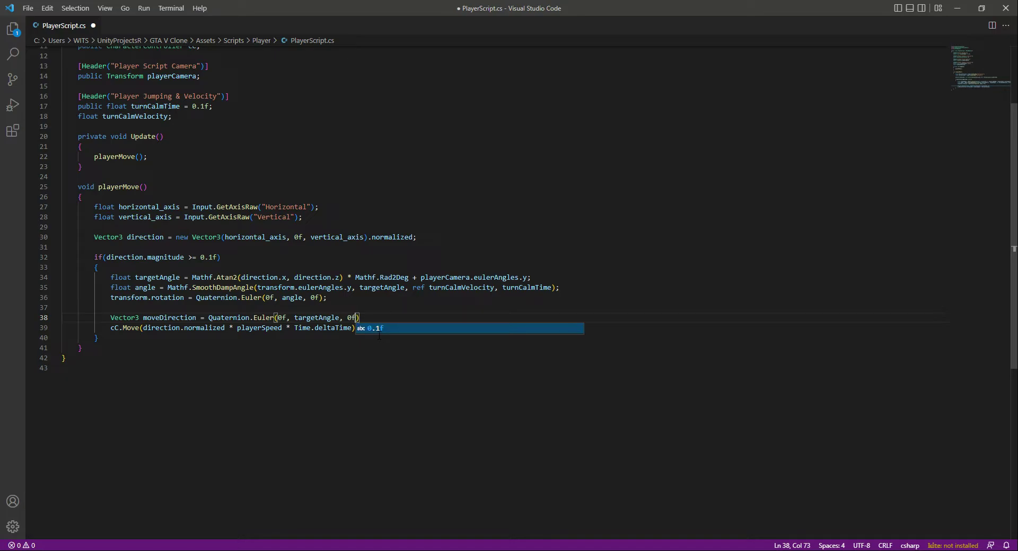
{"action": "type", "text": ")"}
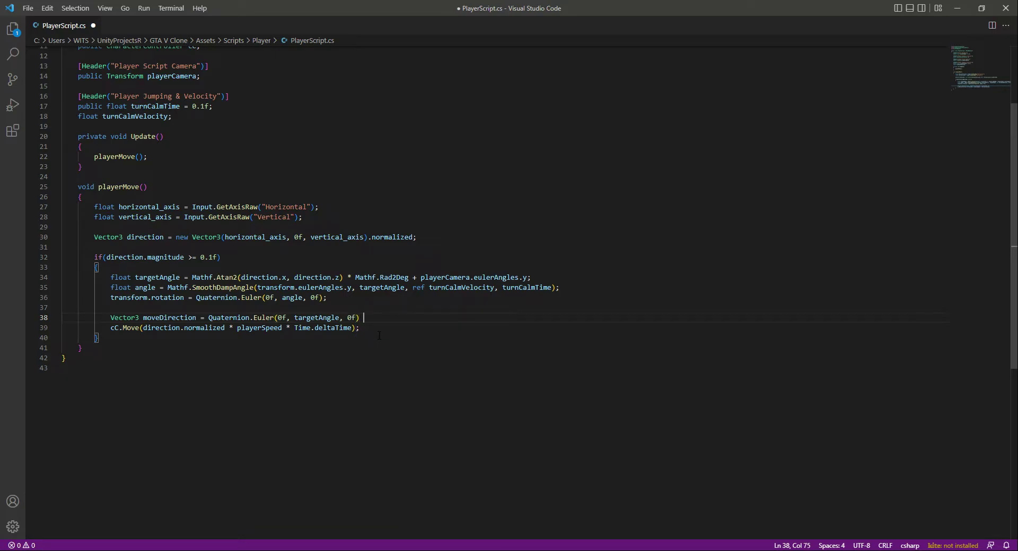
{"action": "type", "text": " * Vector"}
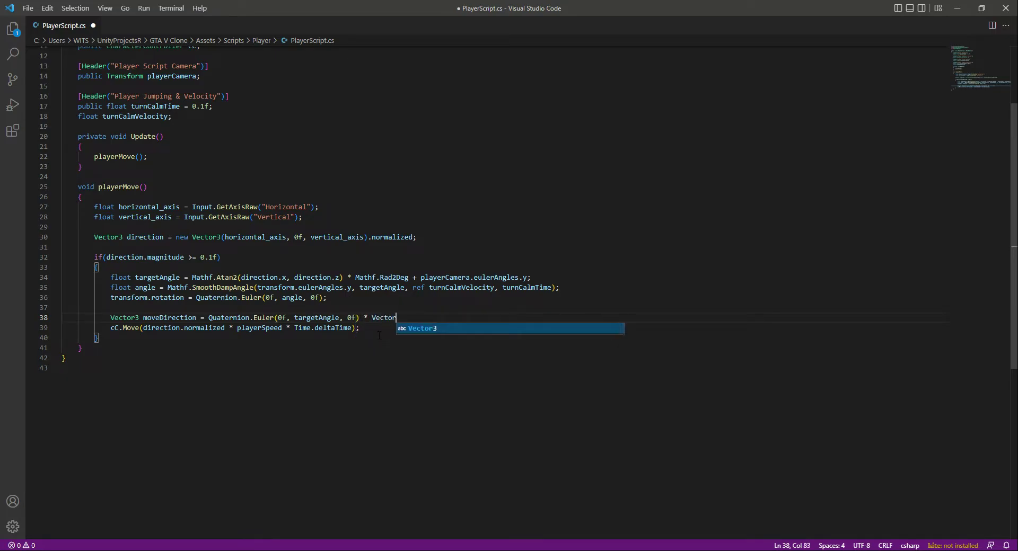
{"action": "type", "text": "3"}
{"action": "type", "text": ".forward"}
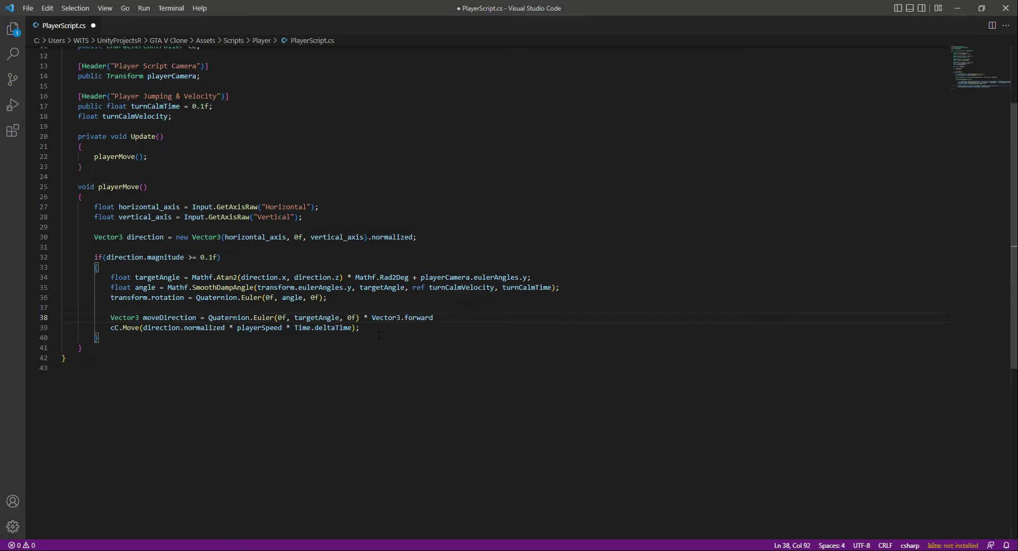
{"action": "type", "text": ";"}
{"action": "key", "text": "ctrl+s"}
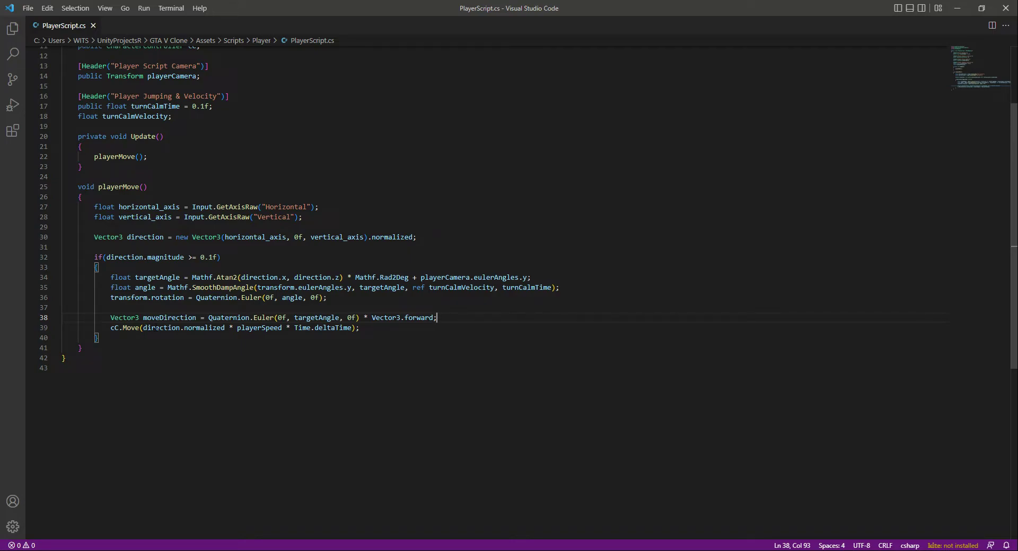
Step: Replace direction with moveDirection in the cC.Move call, save, and return to Unity
{"action": "double_click", "coordinate": [156, 328]}
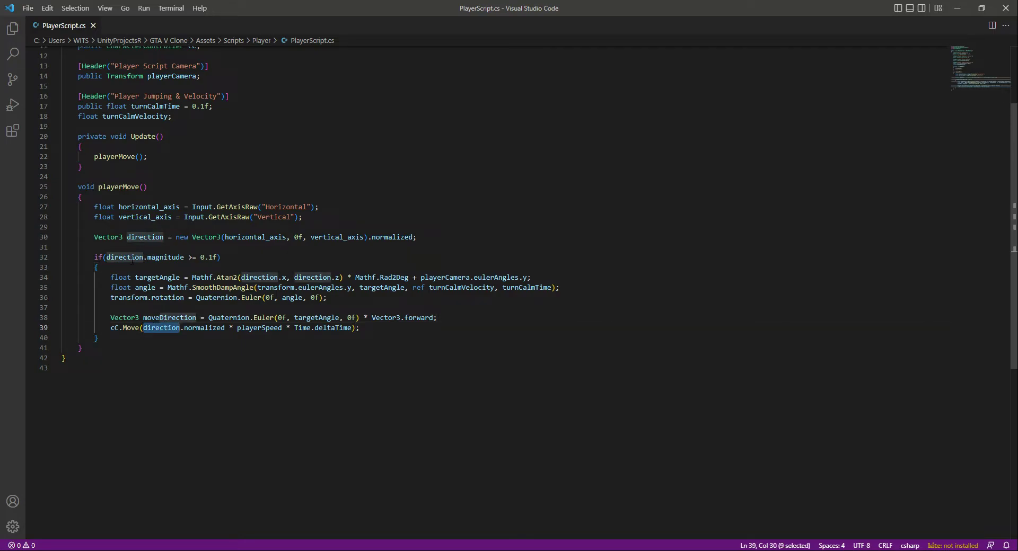
{"action": "double_click", "coordinate": [161, 317]}
{"action": "key", "text": "ctrl+c"}
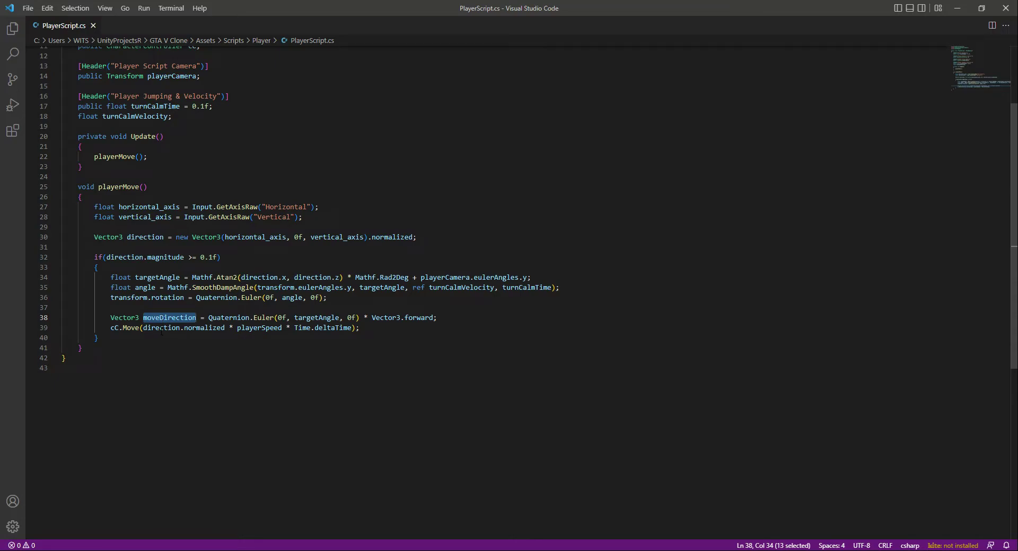
{"action": "double_click", "coordinate": [161, 328]}
{"action": "key", "text": "ctrl+v"}
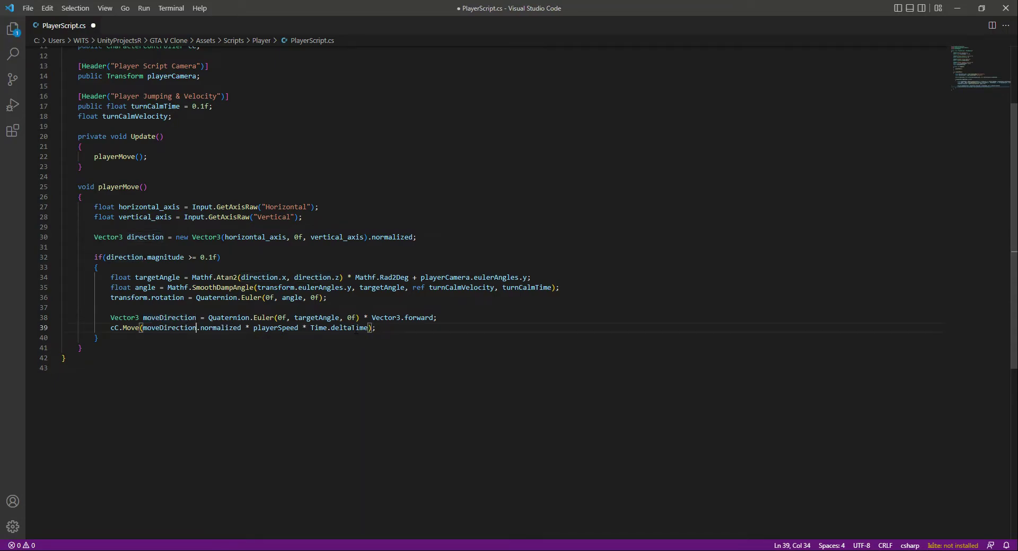
{"action": "left_click", "coordinate": [411, 328]}
{"action": "key", "text": "ctrl+s"}
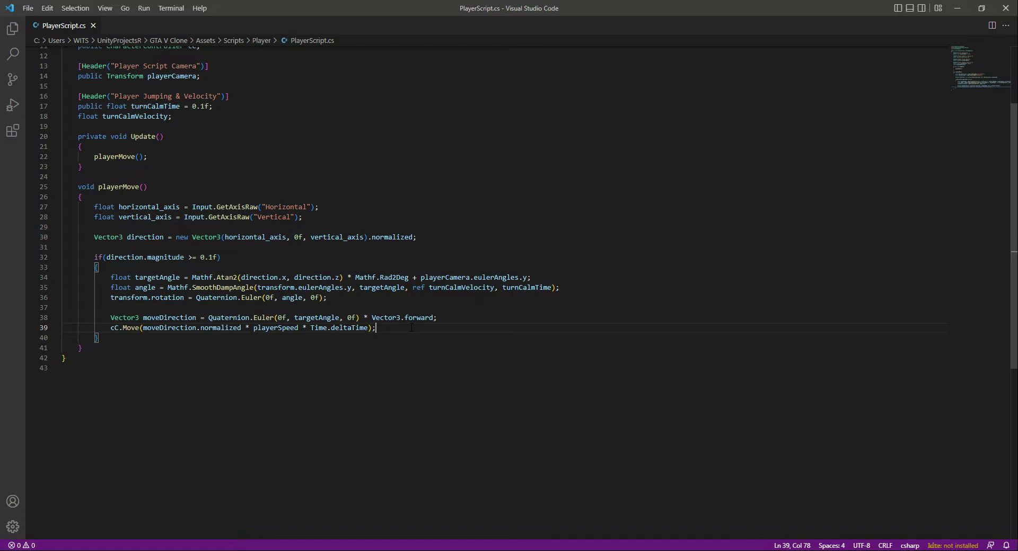
{"action": "left_click", "coordinate": [446, 317]}
{"action": "key", "text": "alt+Tab"}
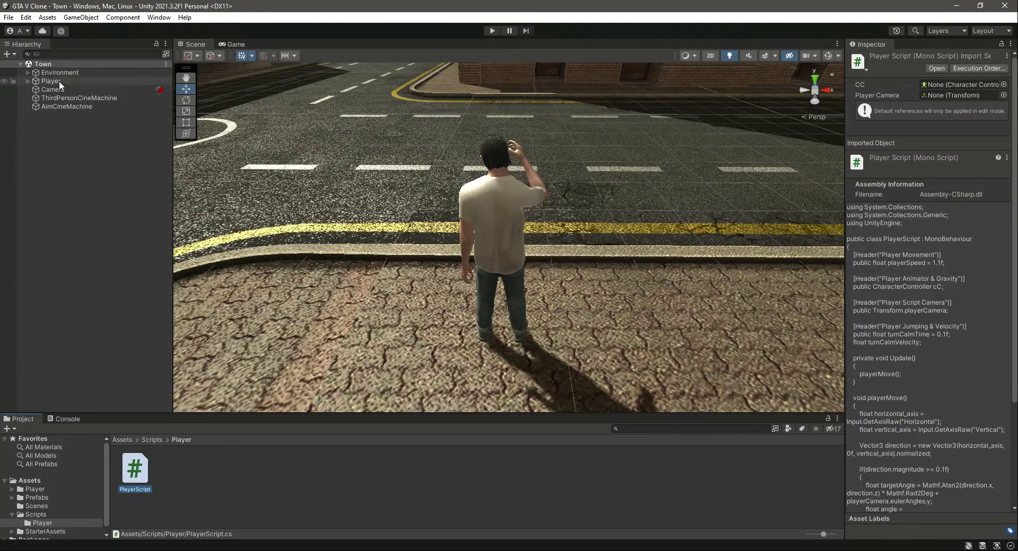
Step: Drag the Camera into the Player's Player Camera field and save the scene
{"action": "left_click", "coordinate": [59, 81]}
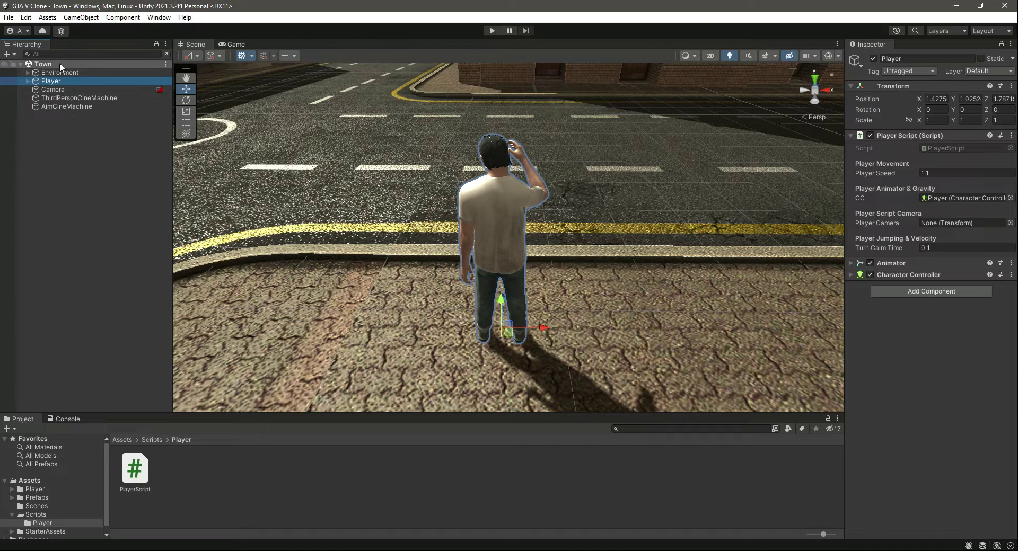
{"action": "left_click", "coordinate": [53, 90]}
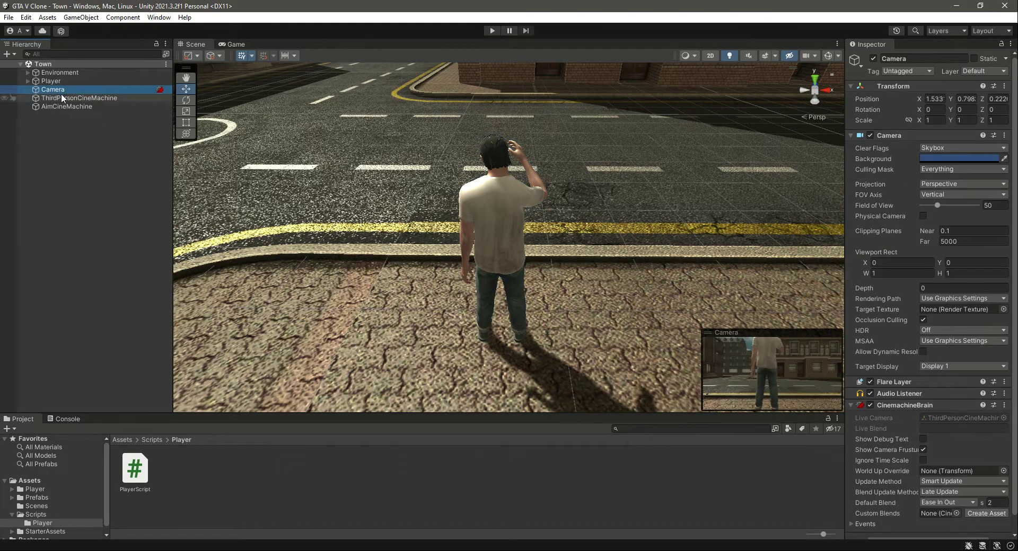
{"action": "left_click", "coordinate": [52, 82]}
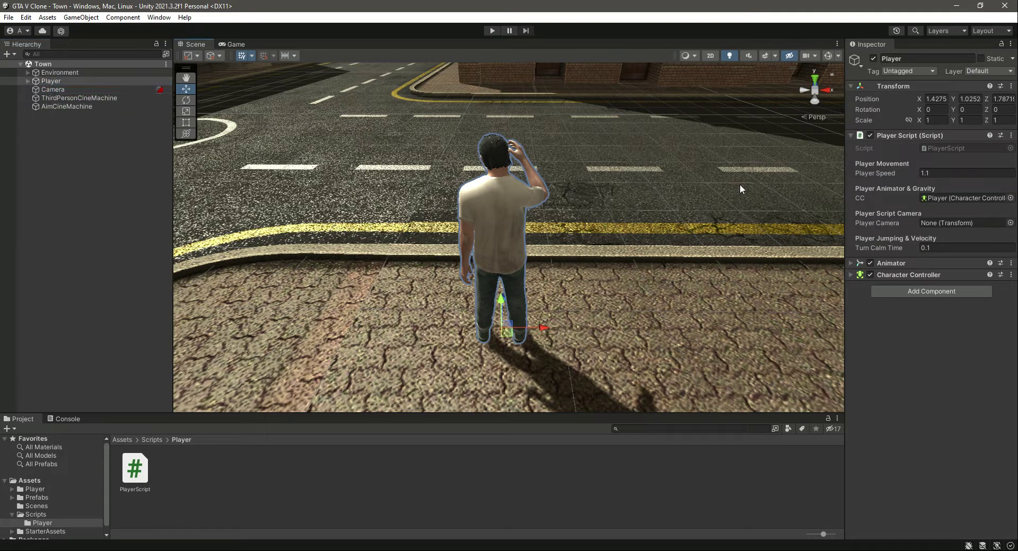
{"action": "left_click_drag", "start_coordinate": [741, 189], "coordinate": [962, 224]}
{"action": "key", "text": "ctrl+s"}
{"action": "mouse_move", "coordinate": [67, 106]}
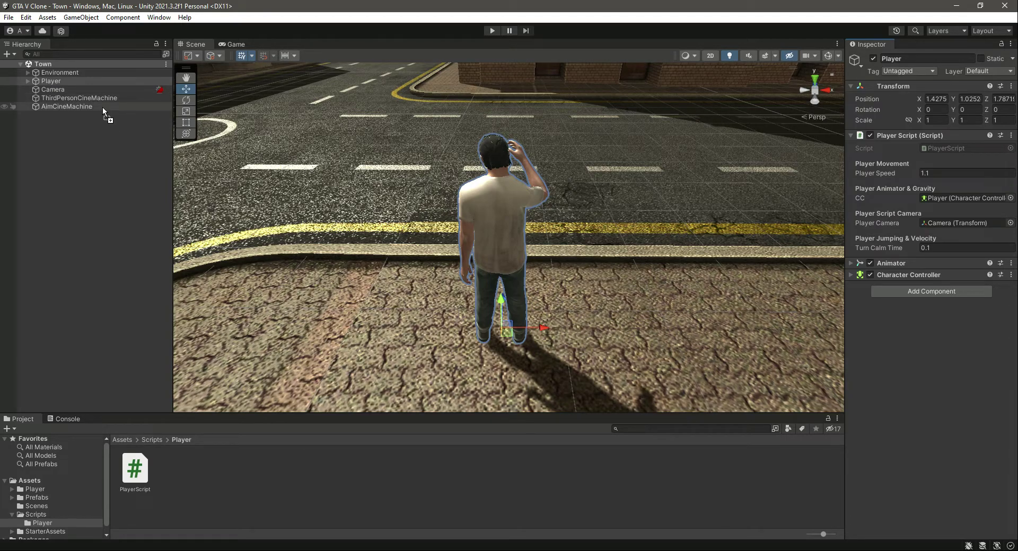
Step: Drag an item in the Hierarchy, check the Camera and AimCineMachine objects, then reselect Player
{"action": "left_click_drag", "start_coordinate": [103, 107], "coordinate": [78, 88]}
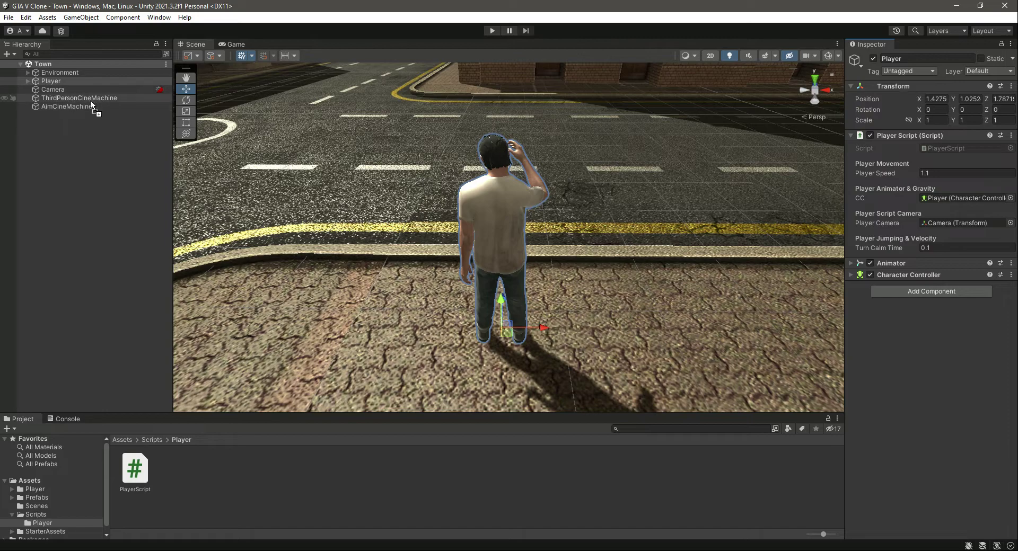
{"action": "left_click", "coordinate": [78, 88]}
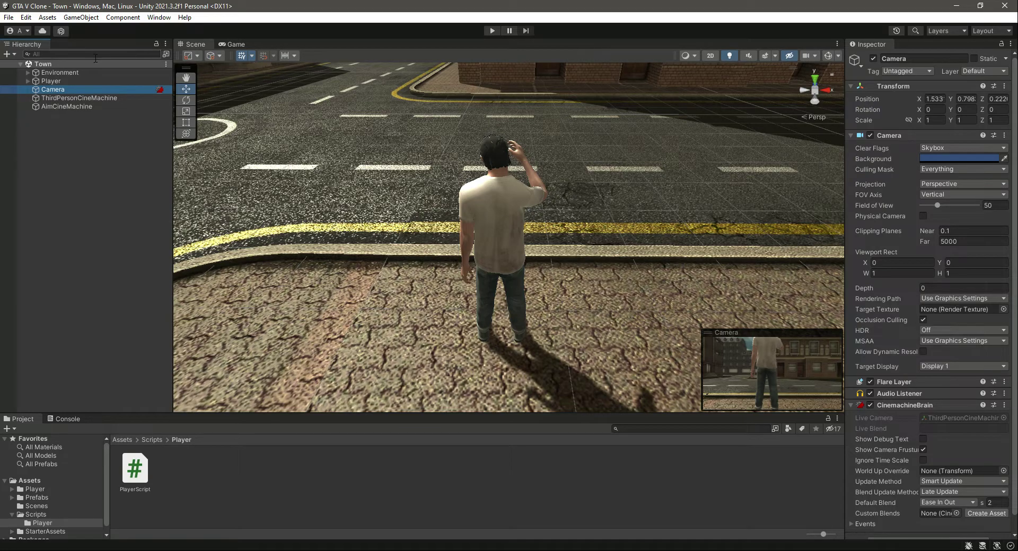
{"action": "left_click", "coordinate": [78, 105]}
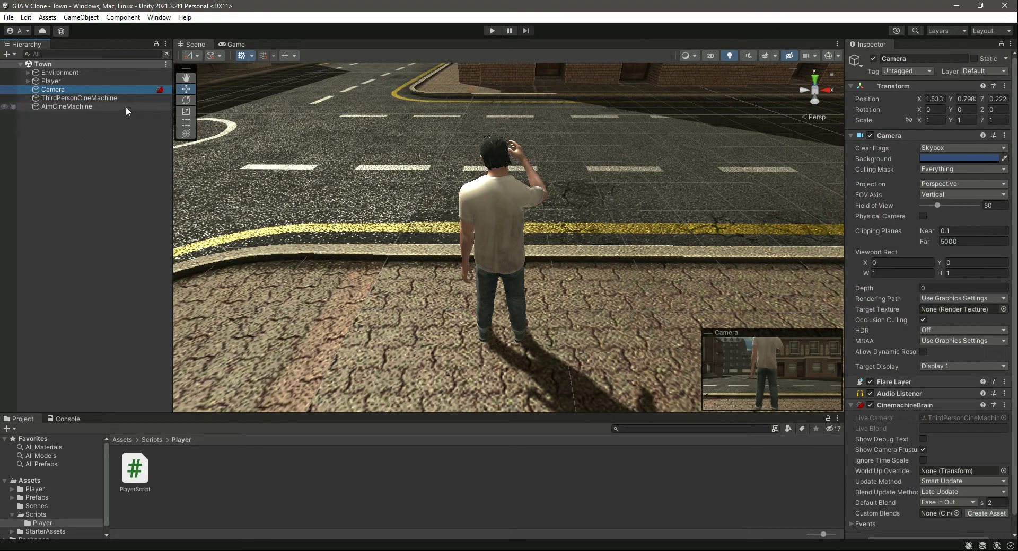
{"action": "left_click", "coordinate": [67, 83]}
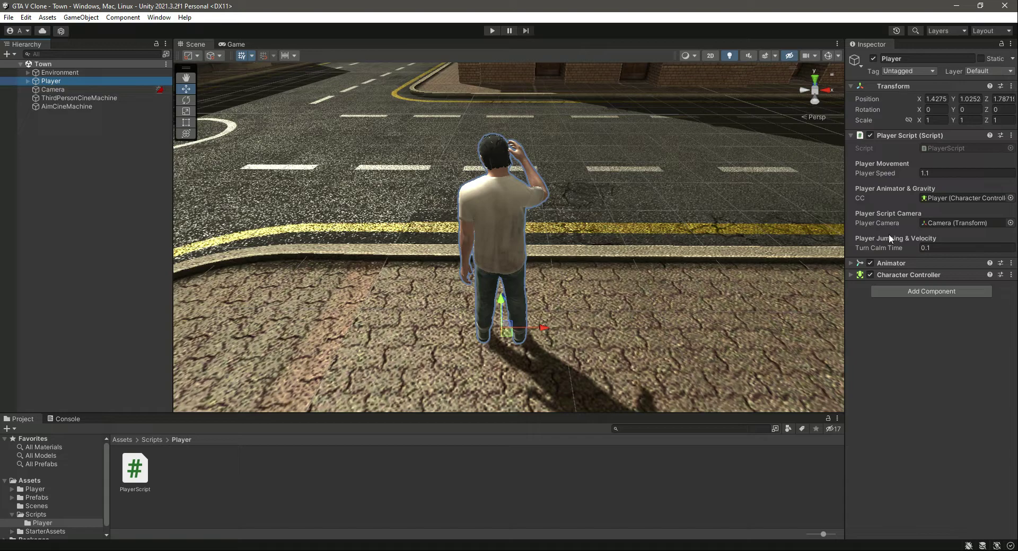
Step: Enter Play mode and walk the player with W, A, D and W, watching it turn
{"action": "left_click", "coordinate": [493, 31]}
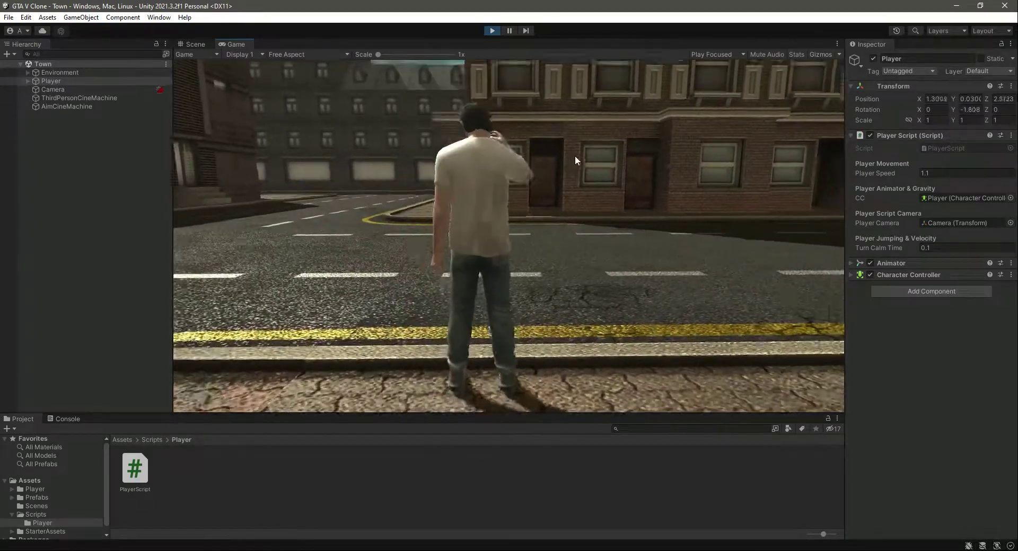
{"action": "key", "text": "w"}
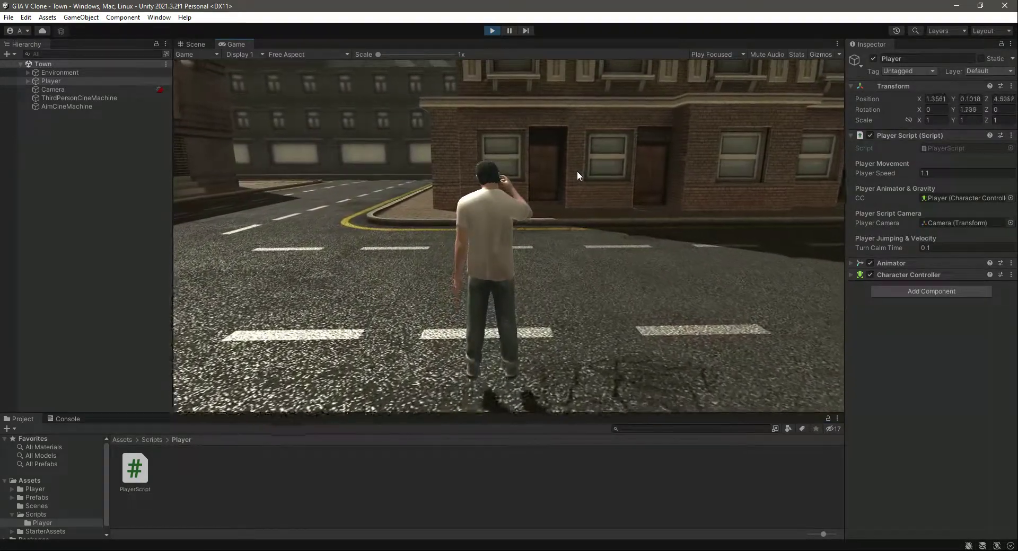
{"action": "key", "text": "a"}
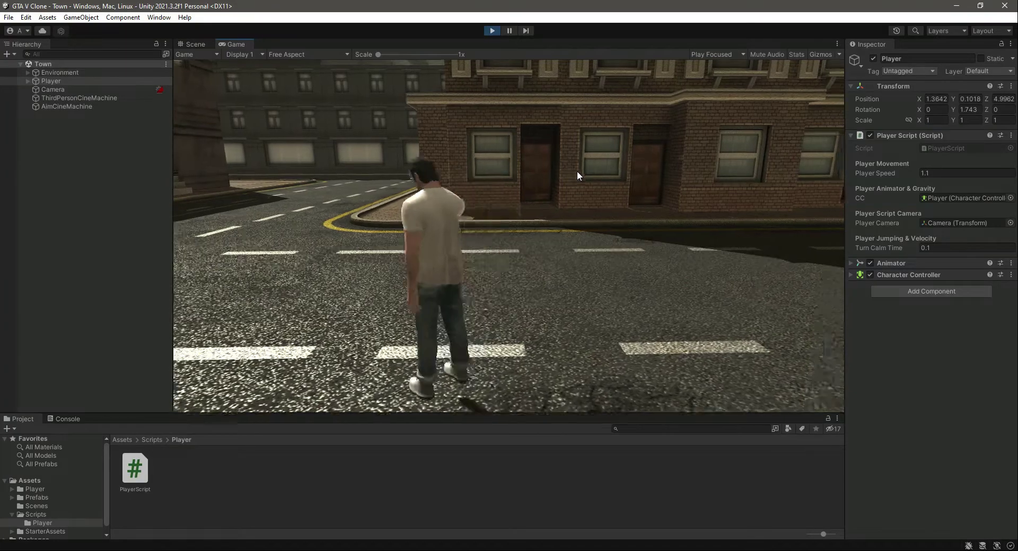
{"action": "key", "text": "a"}
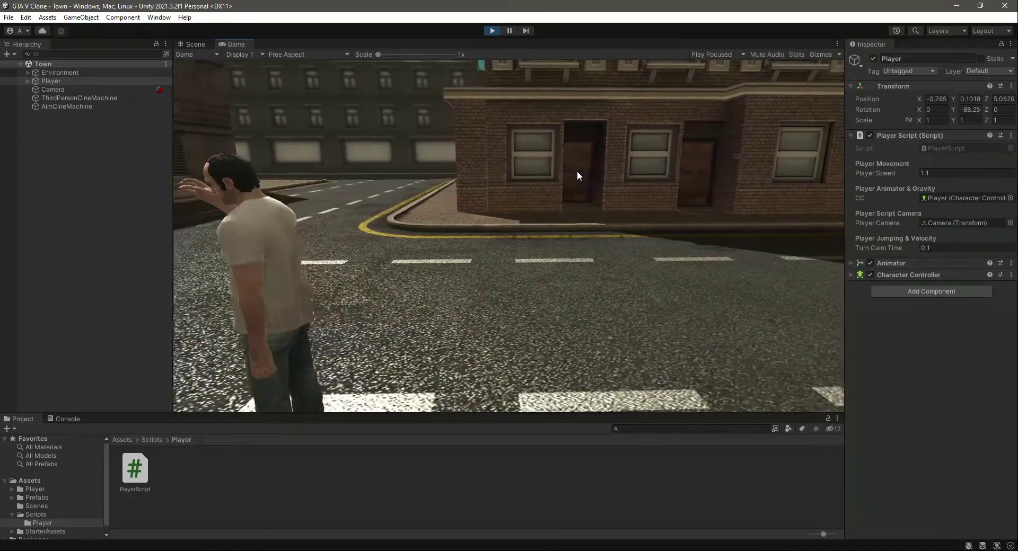
{"action": "key", "text": "d"}
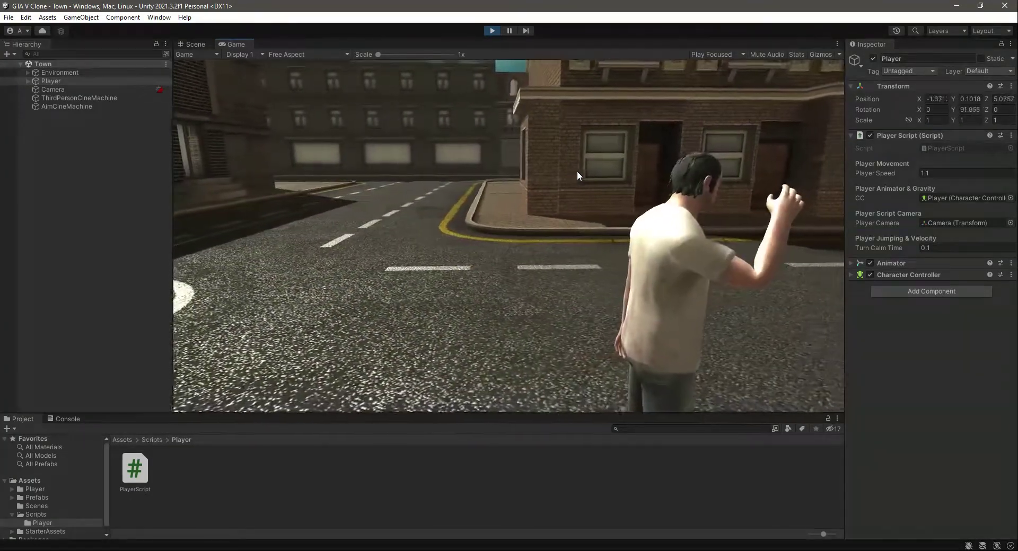
{"action": "key", "text": "w"}
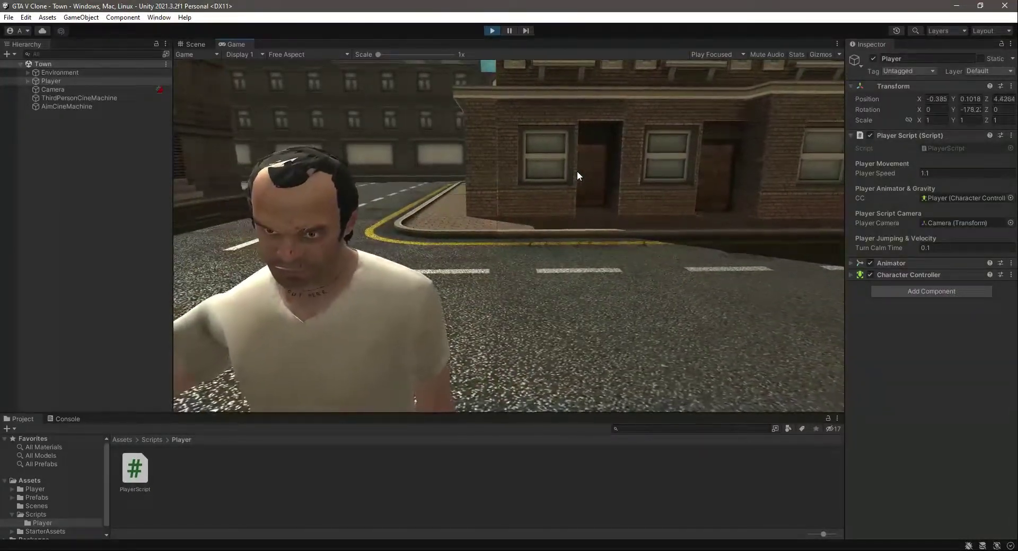
{"action": "key", "text": "w"}
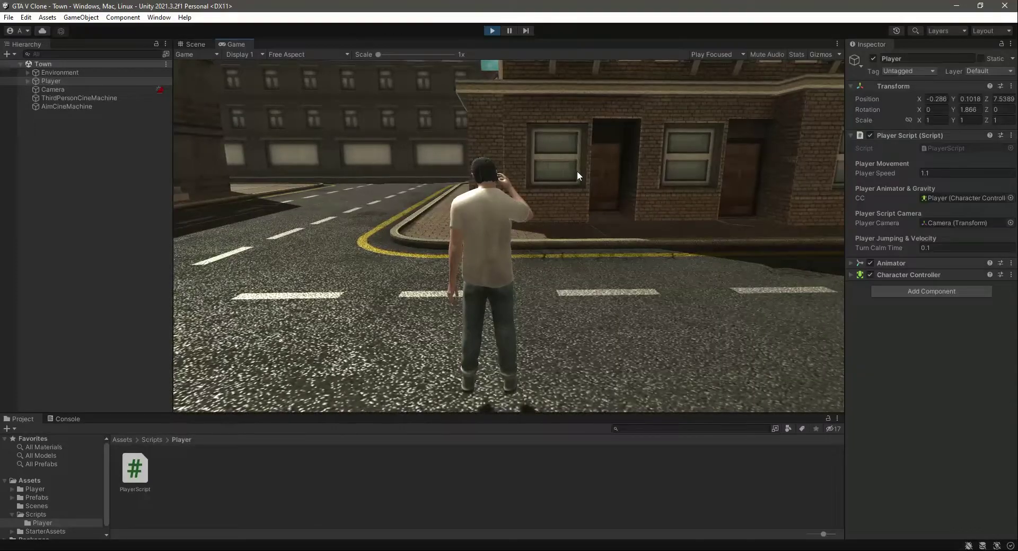
Step: Walk the player around the town streets while swinging the camera, checking camera-relative movement
{"action": "key", "text": "w"}
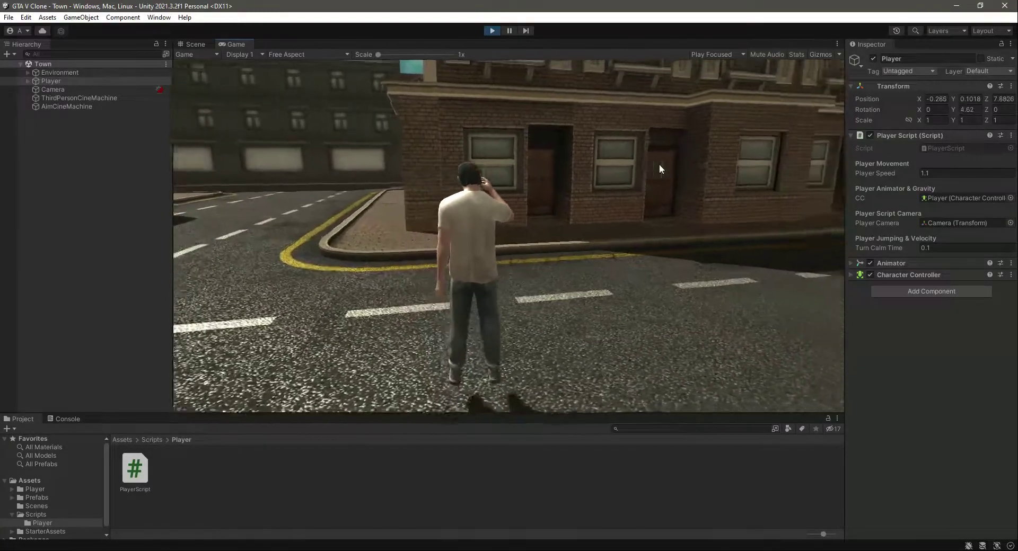
{"action": "key", "text": "w"}
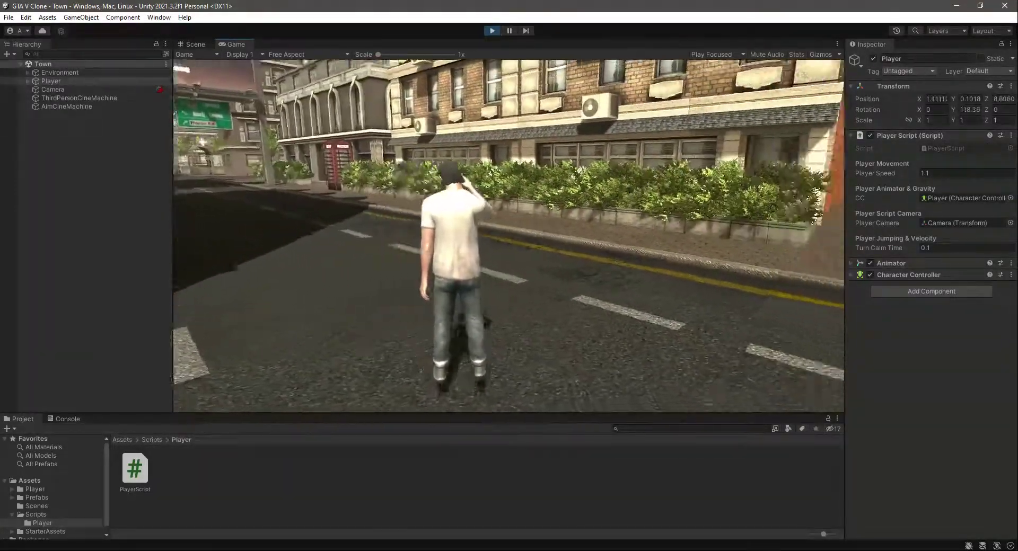
{"action": "key", "text": "w"}
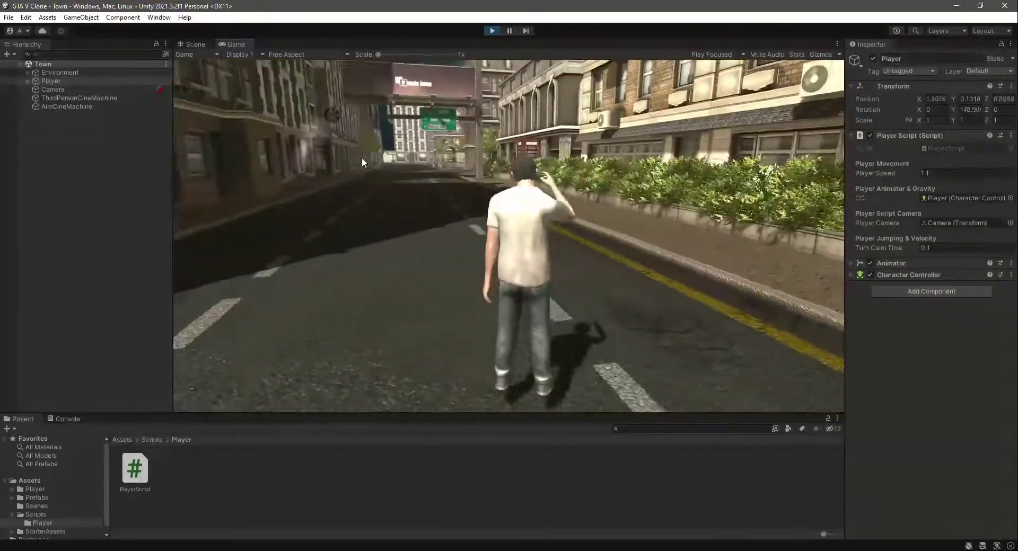
{"action": "key", "text": "w"}
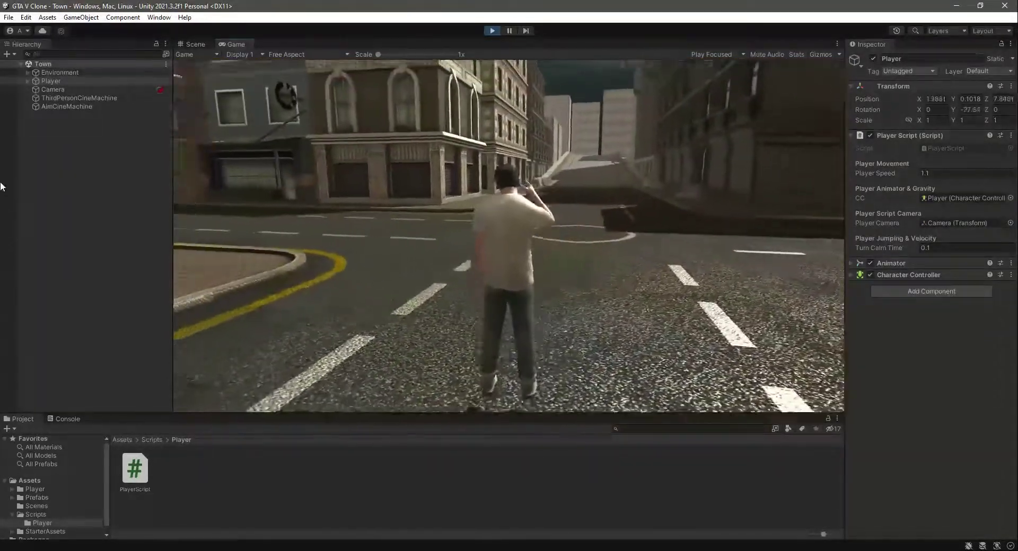
{"action": "key", "text": "w"}
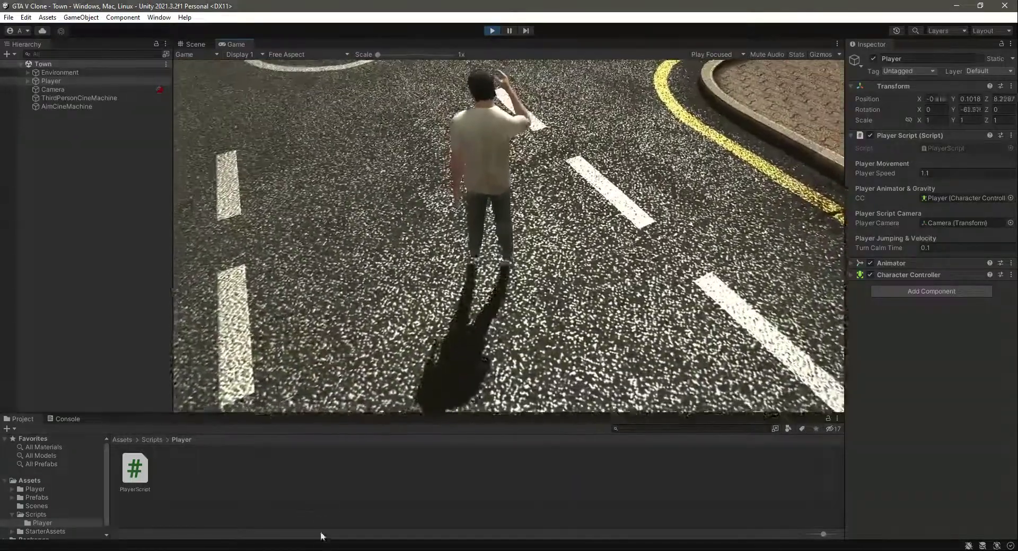
{"action": "key", "text": "w"}
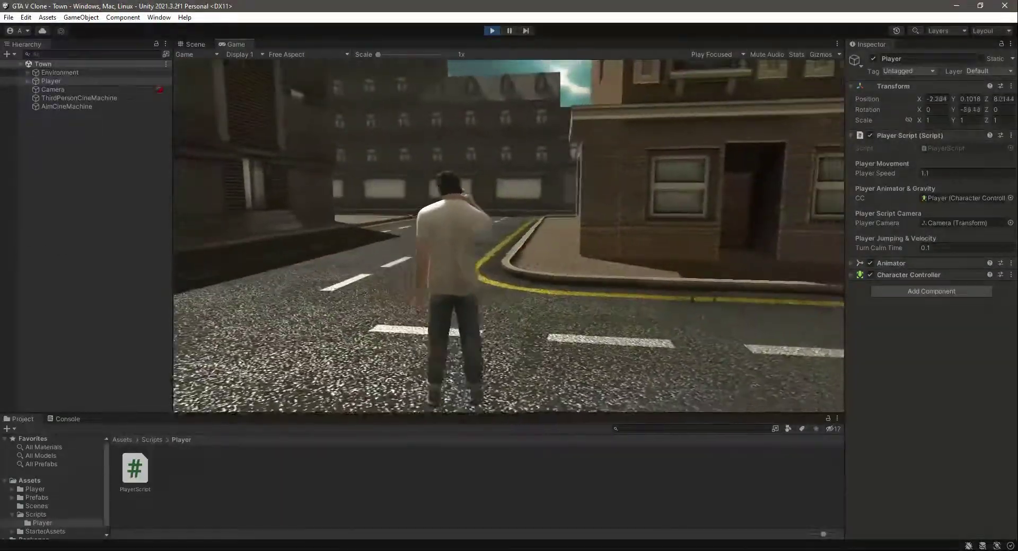
{"action": "key", "text": "w"}
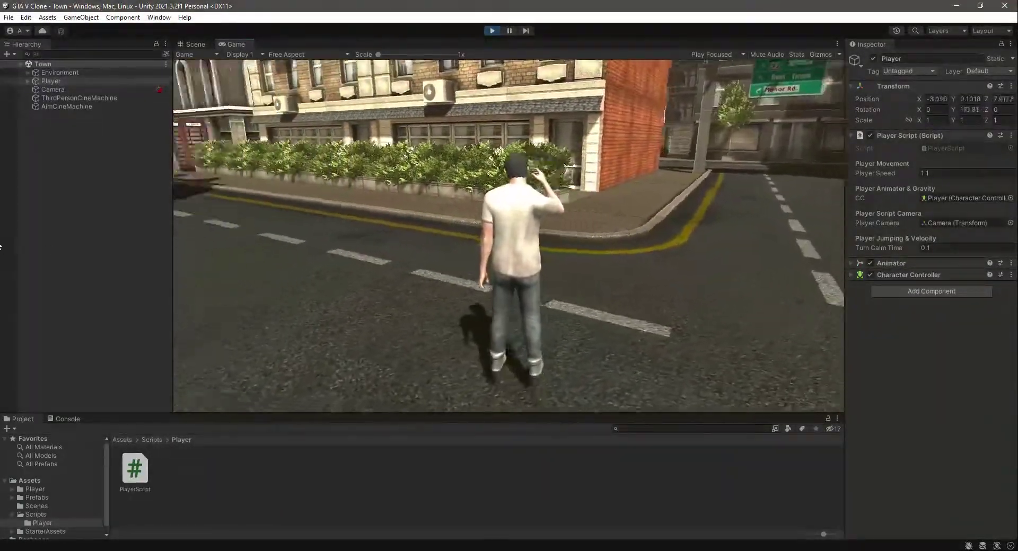
{"action": "key", "text": "w"}
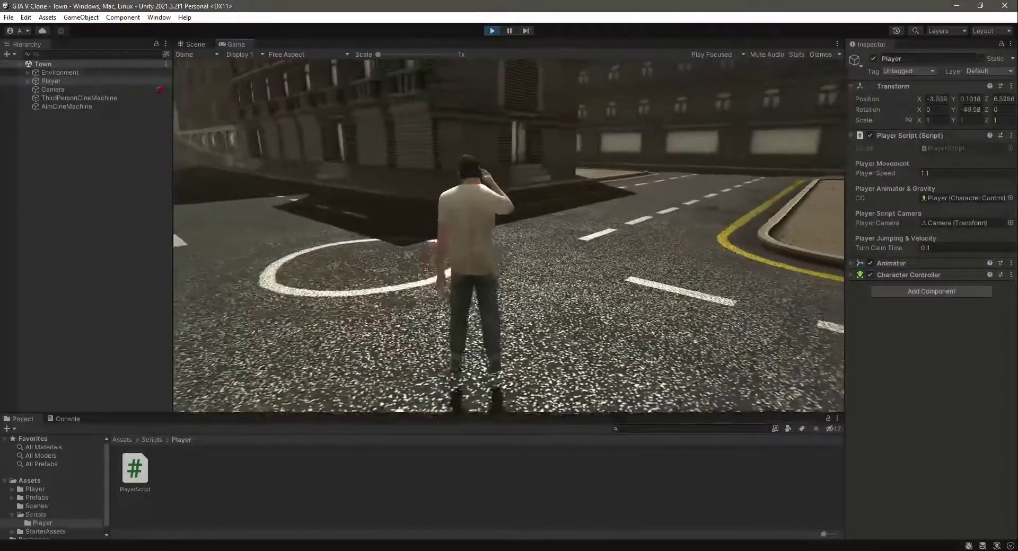
{"action": "key", "text": "w"}
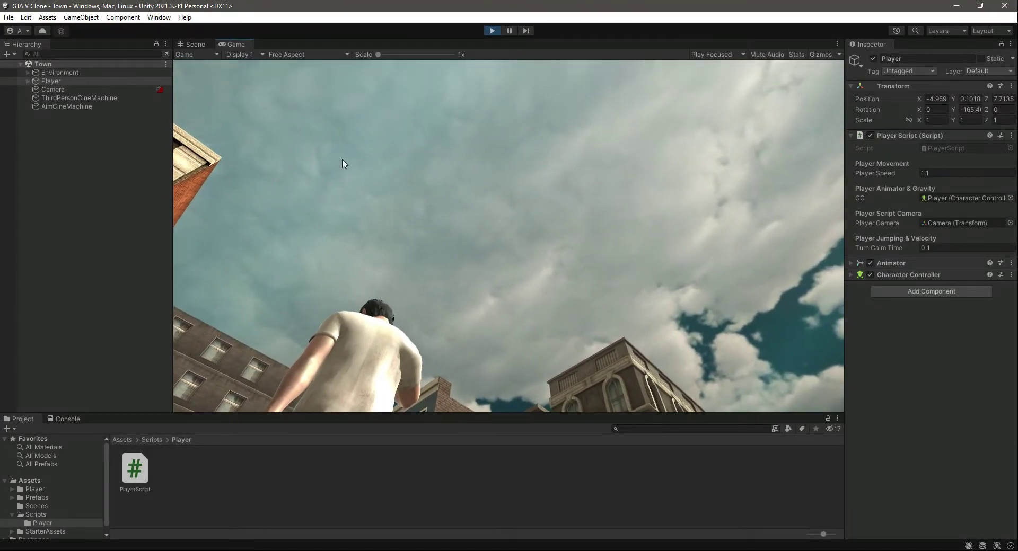
{"action": "key", "text": "w"}
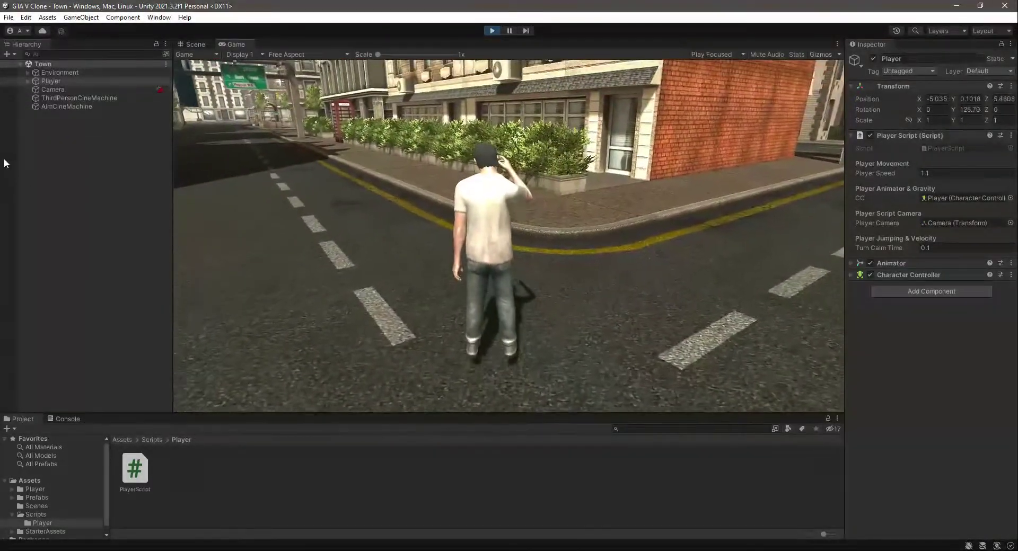
{"action": "key", "text": "w"}
{"action": "key", "text": "w"}
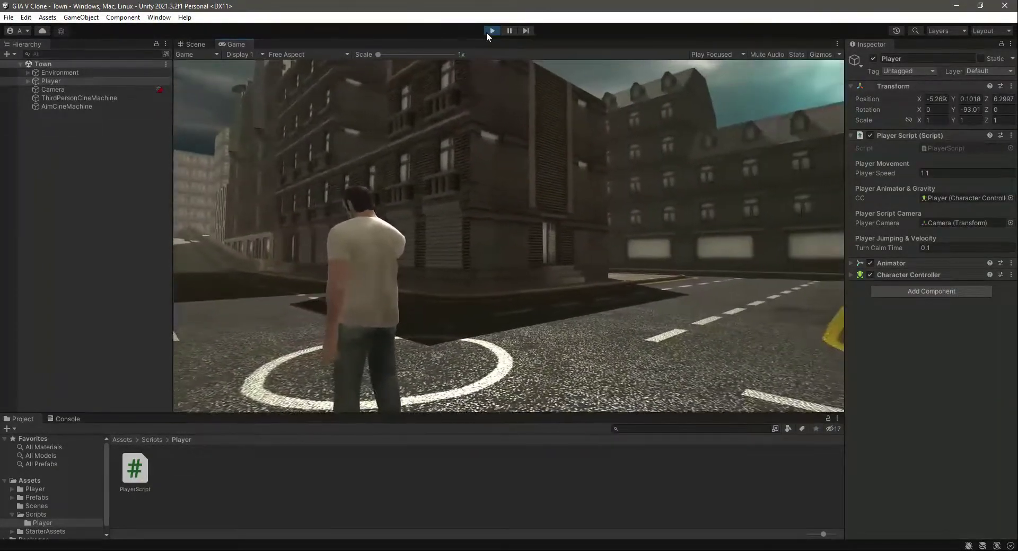
Step: Stop Play mode and return to the targetAngle line in PlayerScript
{"action": "left_click", "coordinate": [488, 31]}
{"action": "key", "text": "alt+Tab"}
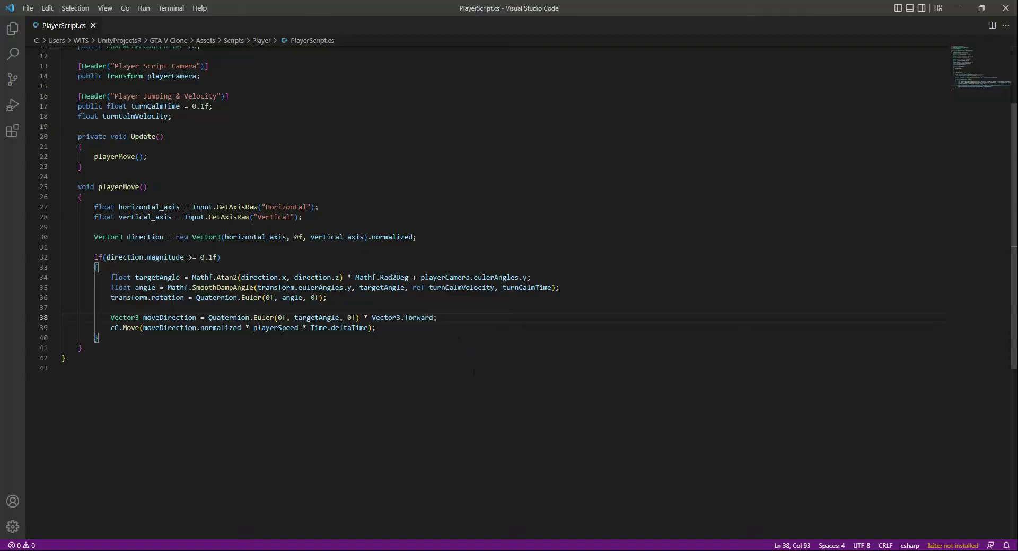
{"action": "left_click", "coordinate": [533, 277]}
{"action": "key", "text": "alt+Tab"}
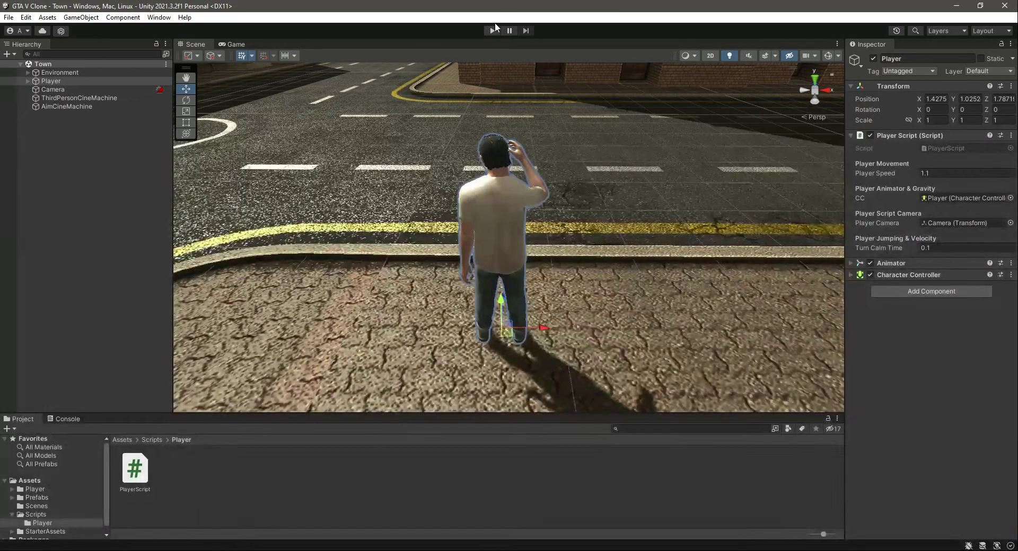
{"action": "left_click", "coordinate": [492, 31]}
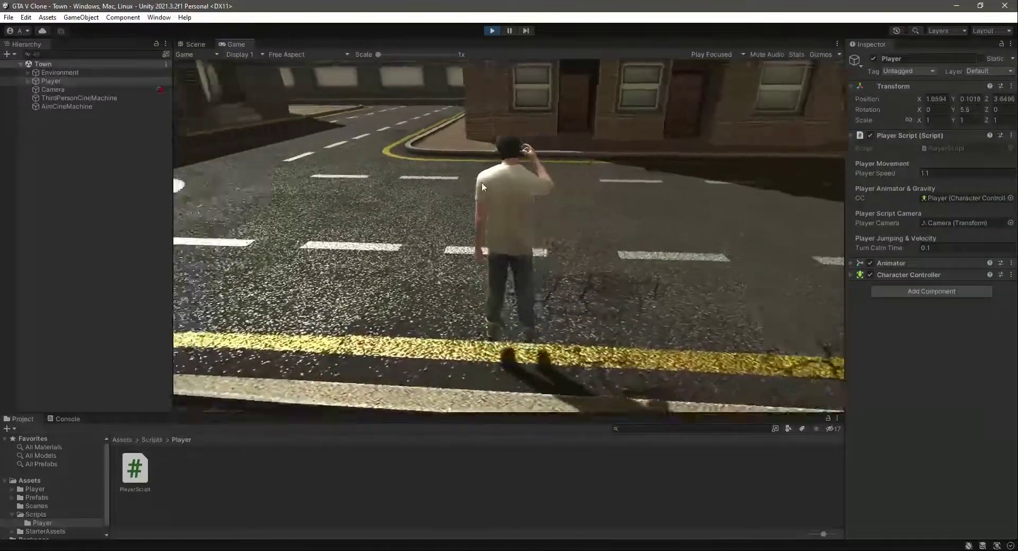
{"action": "key", "text": "w"}
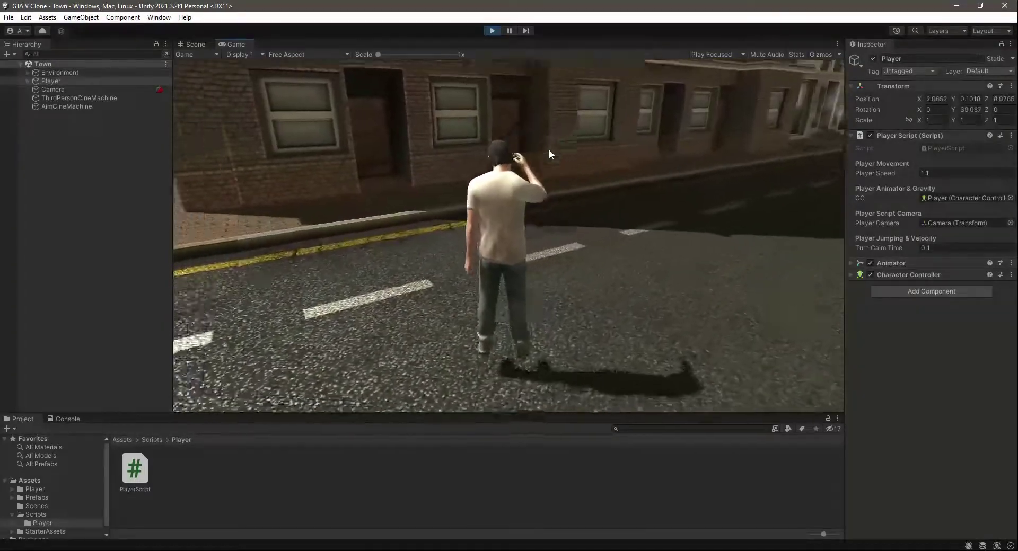
{"action": "key", "text": "w"}
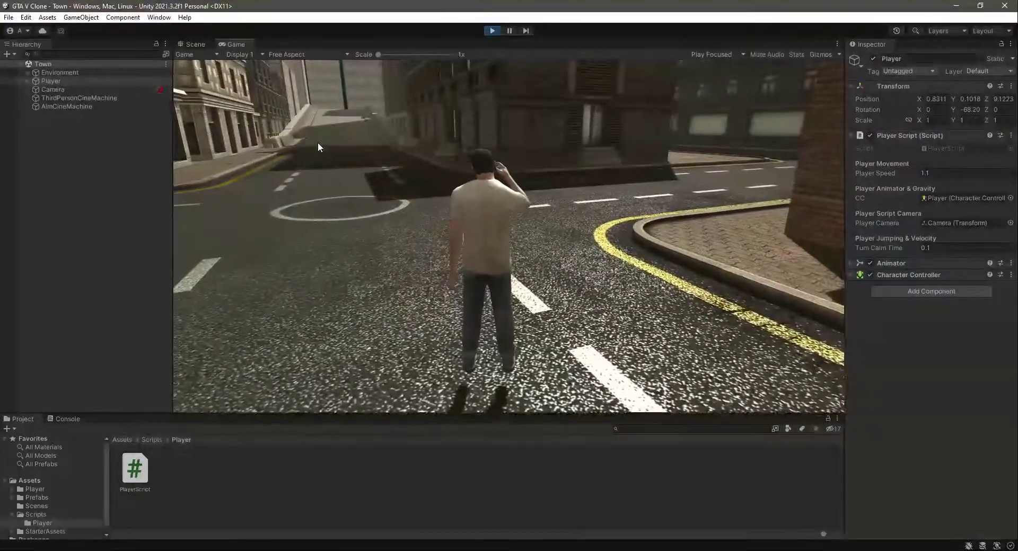
{"action": "left_click", "coordinate": [492, 31]}
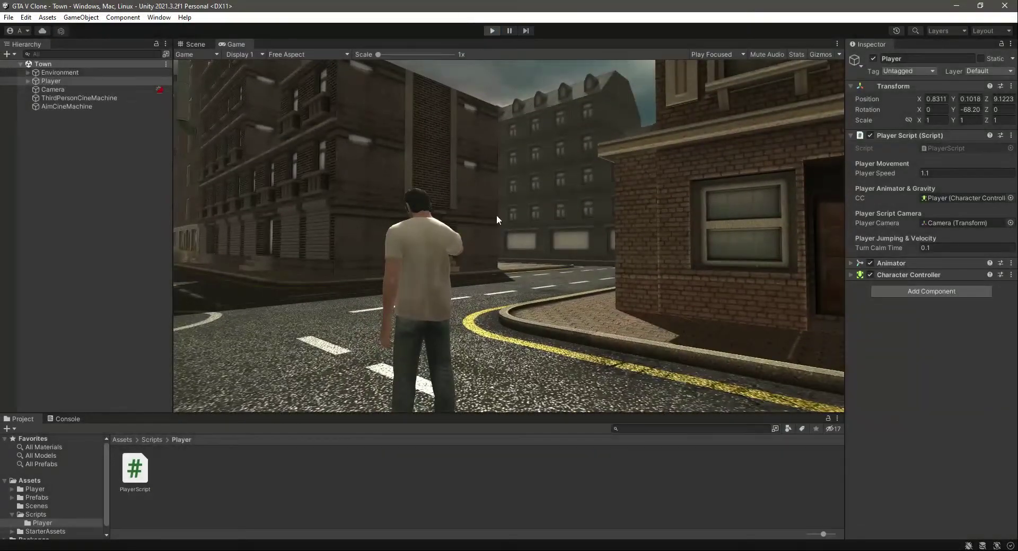